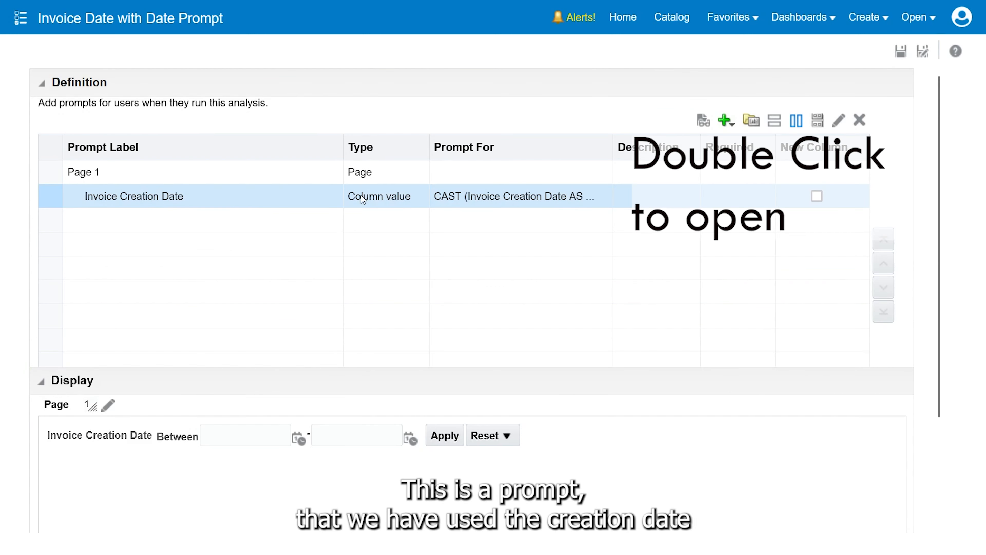
Open the Invoice Creation Date prompt for editing
double_click(264, 198)
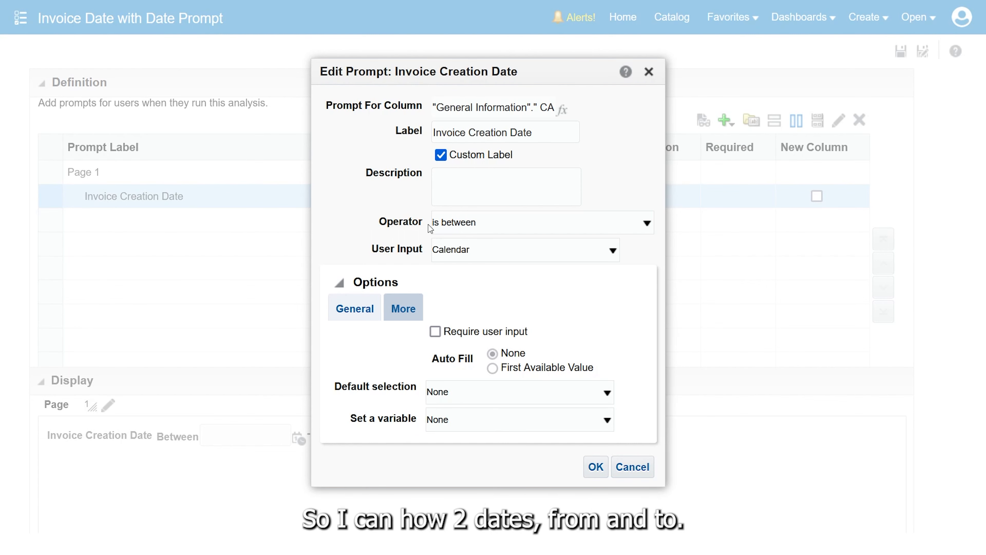
left_click(458, 395)
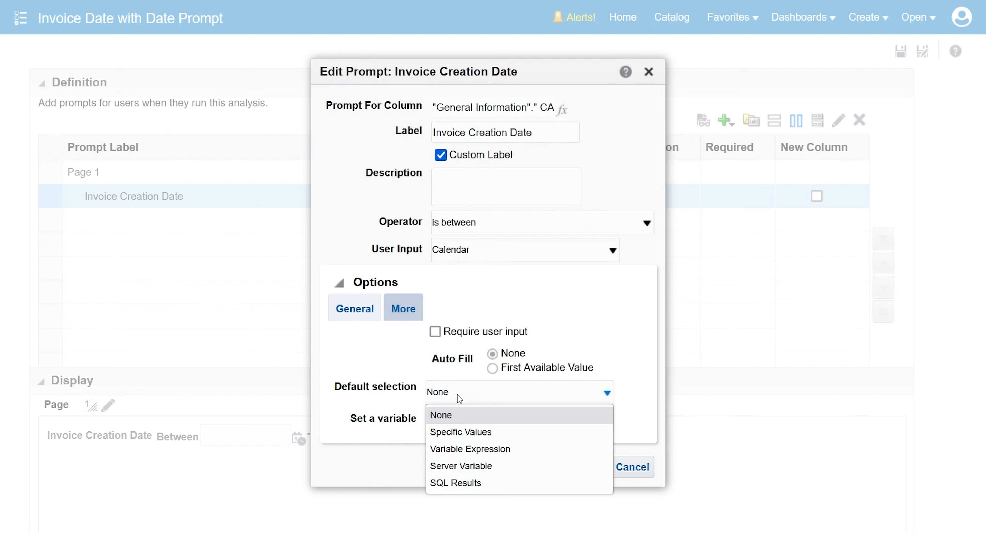
left_click(464, 429)
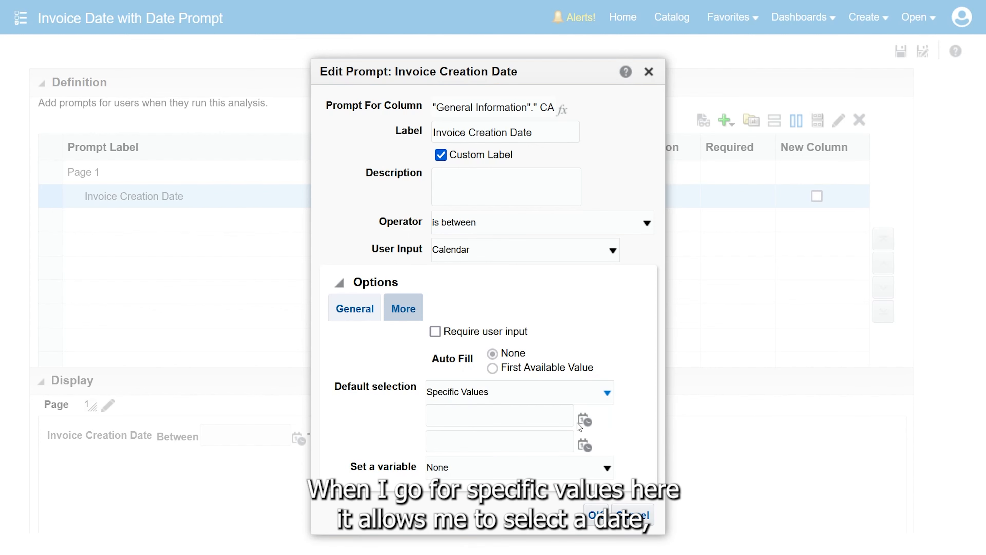
left_click(584, 421)
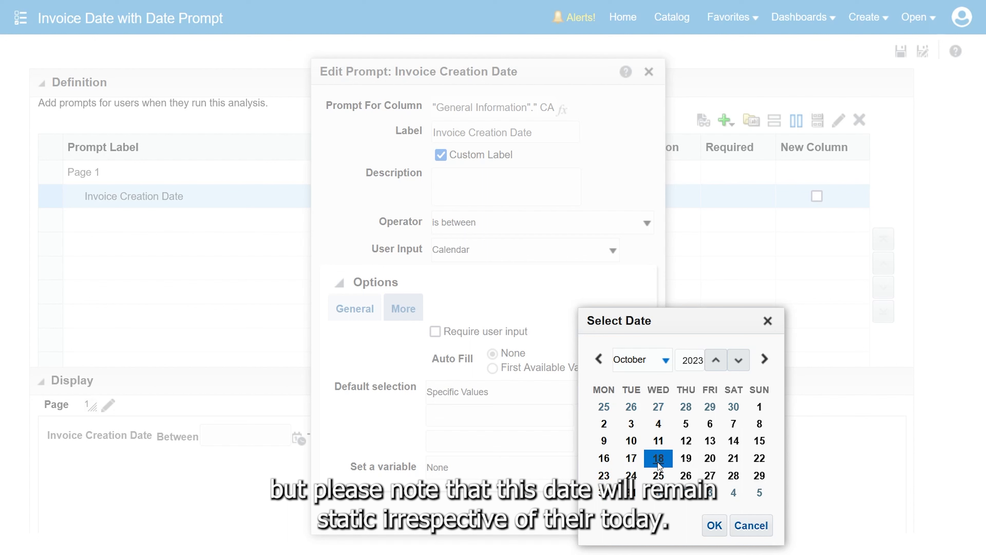
left_click(746, 526)
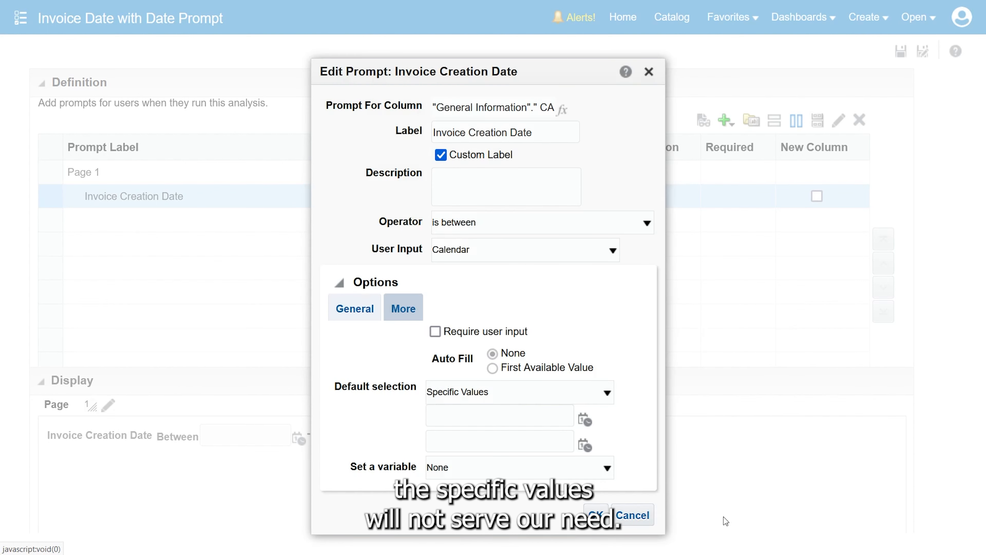
Set the Invoice Creation Date prompt's default selection to SQL Results
left_click(557, 398)
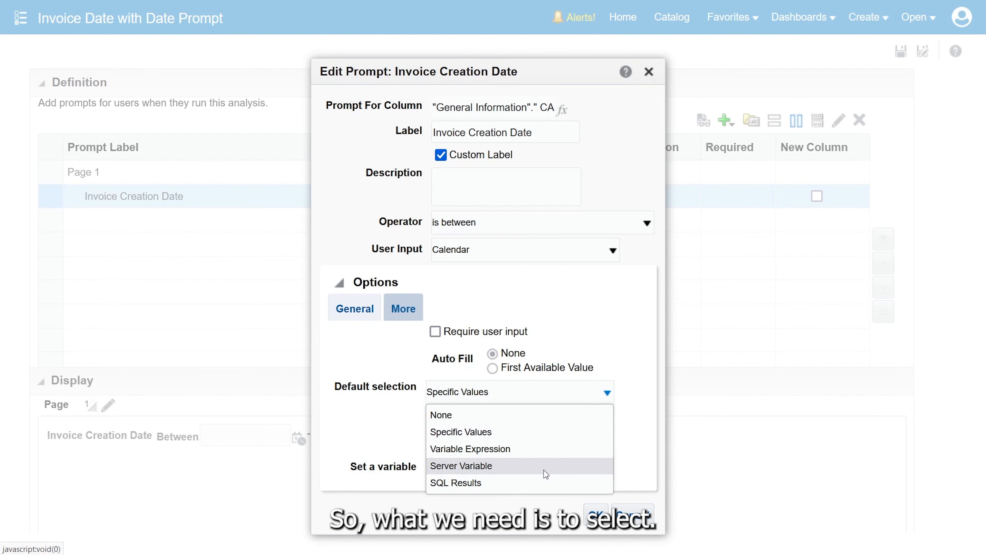
left_click(539, 481)
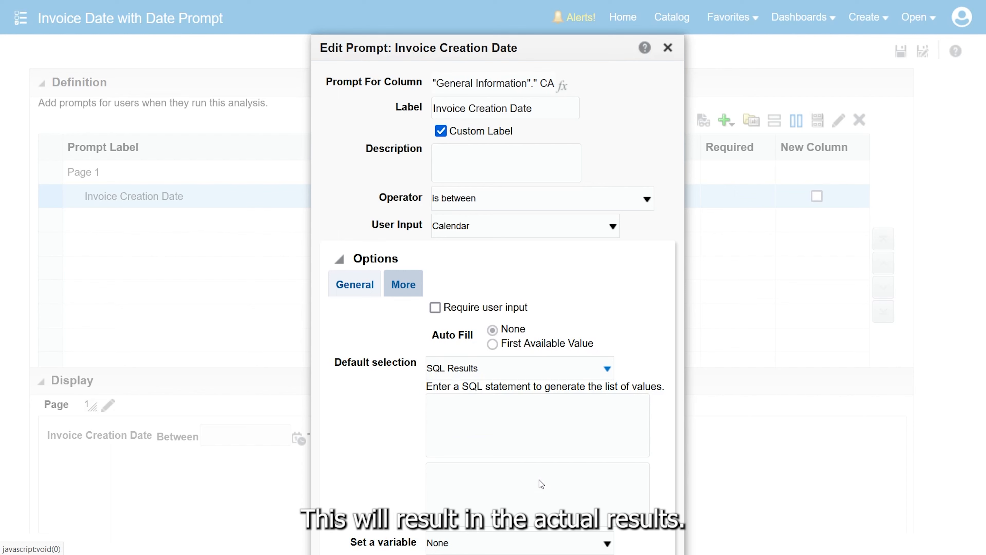
left_click_drag(387, 50, 394, 6)
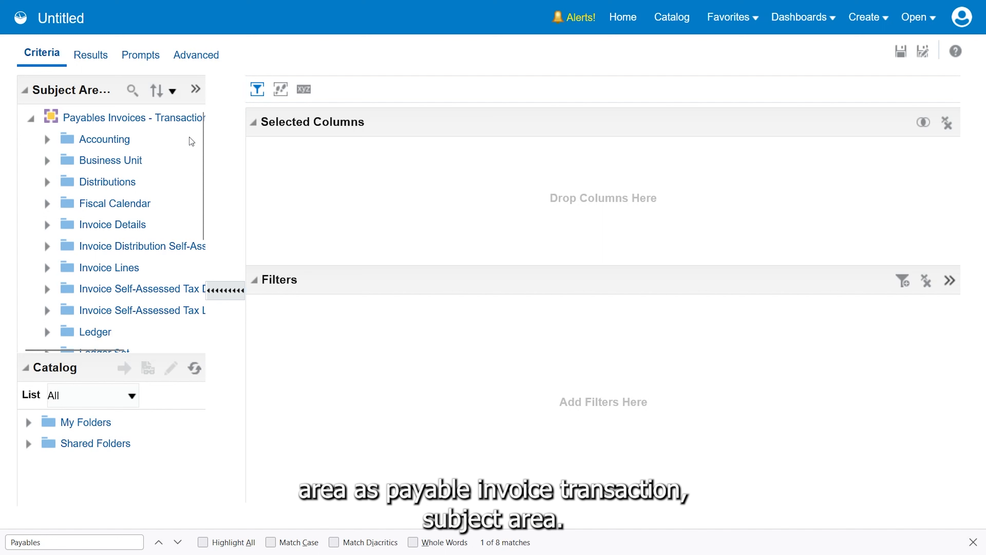
In the untitled Payables Invoices analysis, add the Calendar Month column from the Time folder to the selected columns
left_click_drag(202, 154, 216, 286)
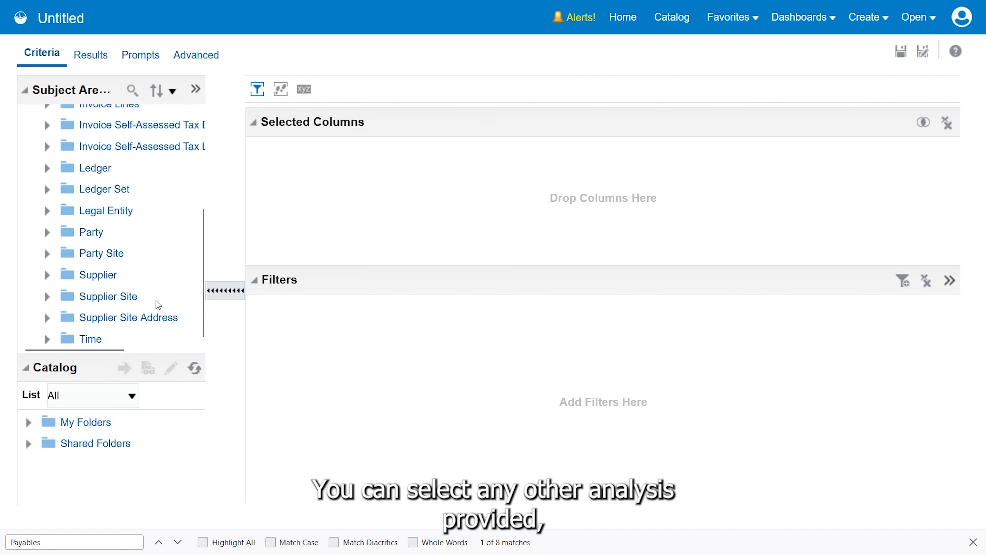
left_click(47, 339)
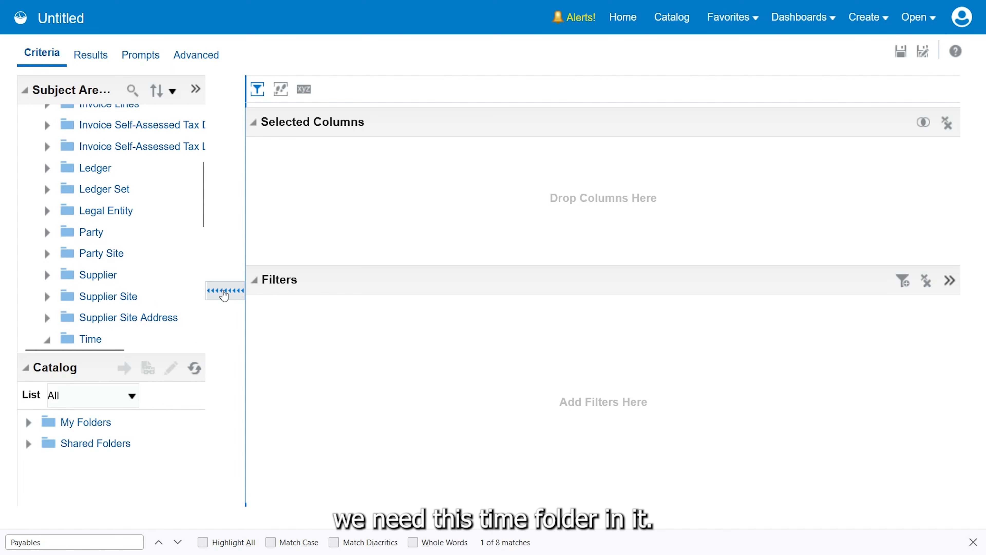
left_click_drag(205, 213, 202, 253)
left_click(110, 230)
double_click(111, 235)
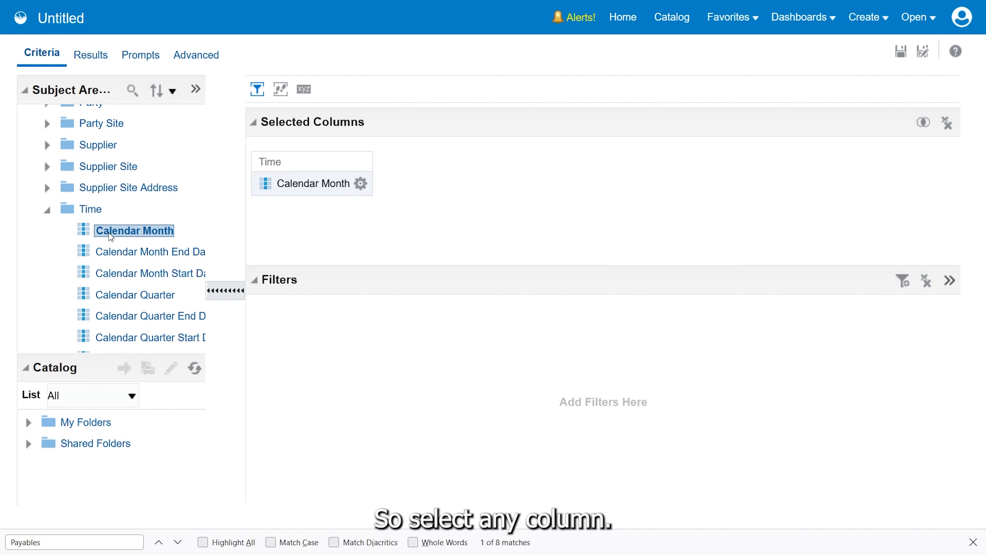
Replace the Calendar Month column's formula with the Current_Date function from the Calendar/Date functions
left_click(361, 183)
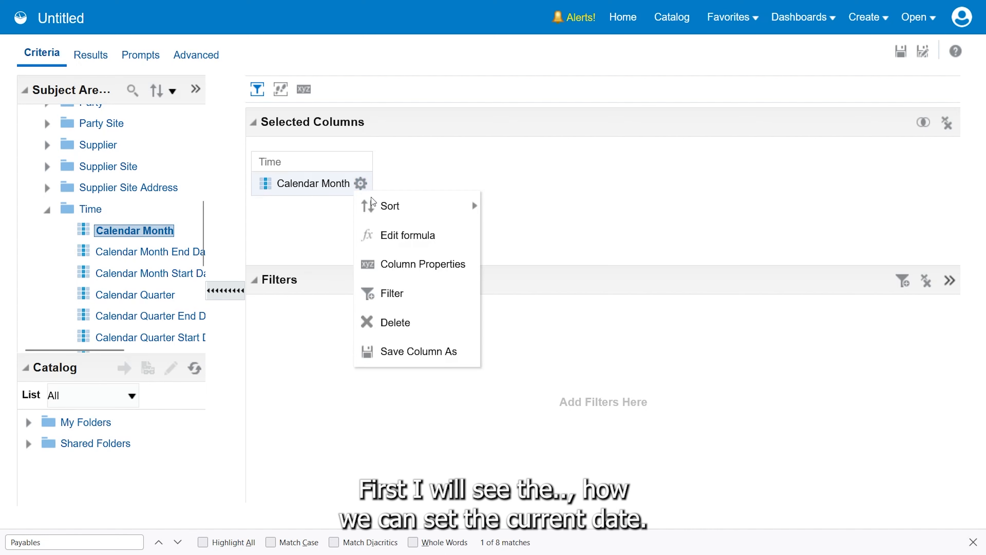
left_click(393, 236)
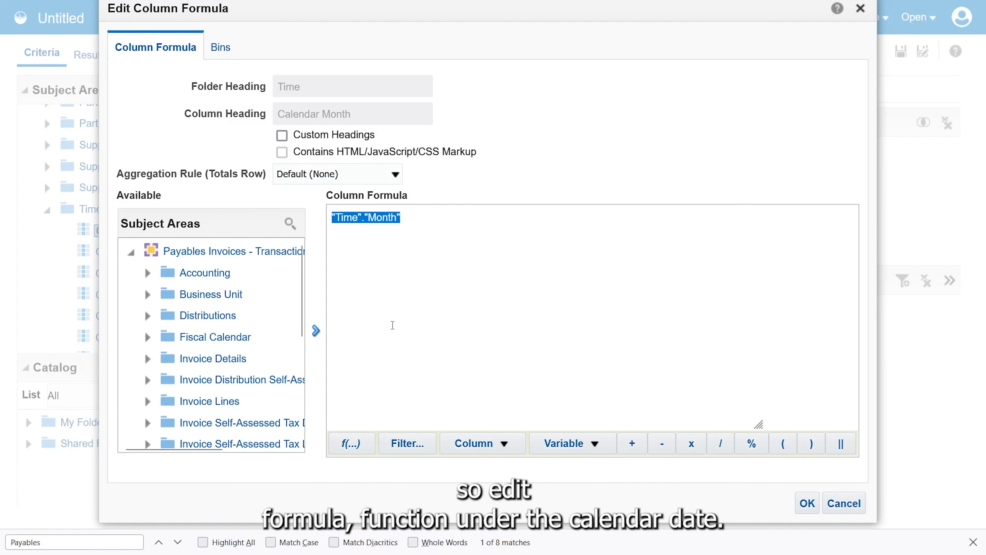
left_click(351, 442)
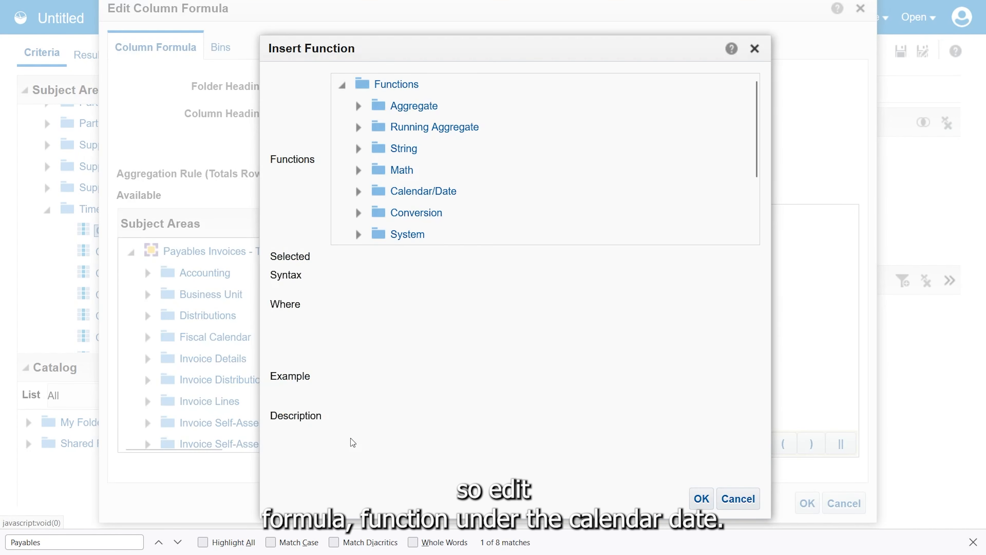
left_click(358, 191)
left_click(415, 218)
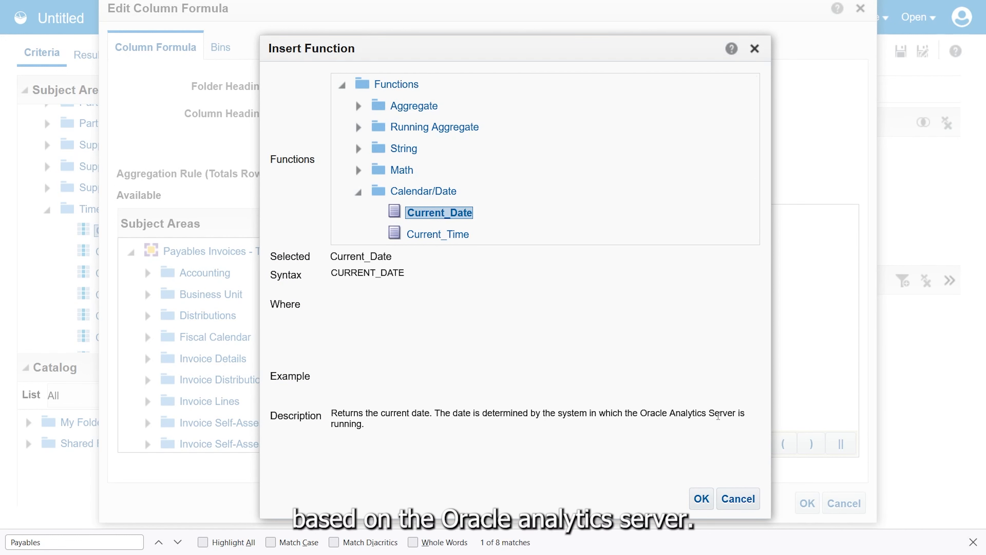
left_click(701, 498)
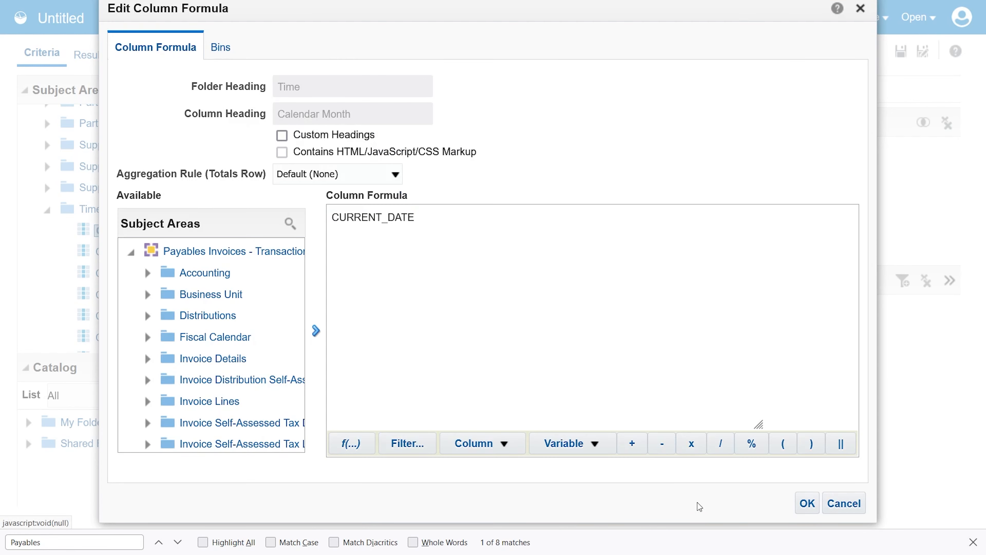
Enable custom headings, set the column heading to Current Date, and confirm the formula
left_click(282, 135)
left_click_drag(363, 114, 201, 117)
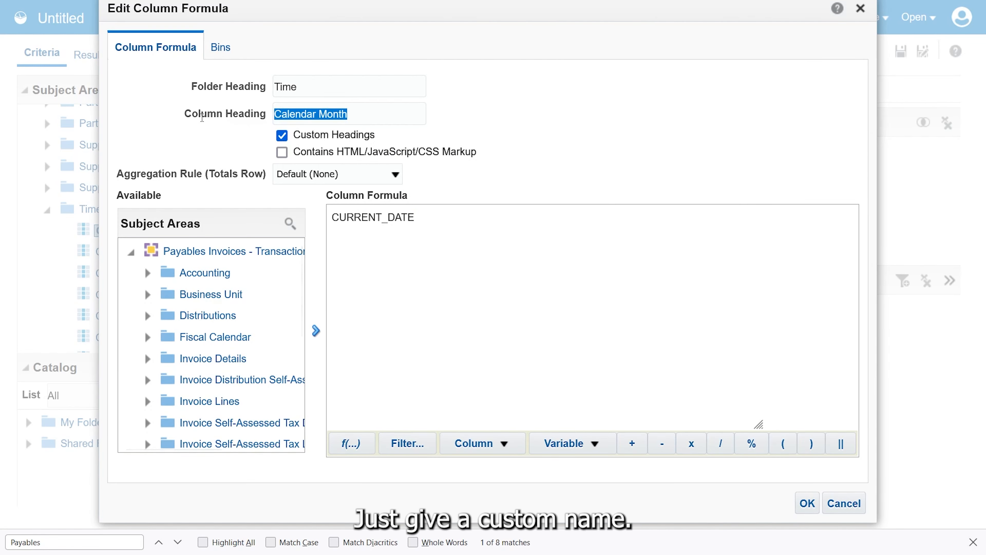
type("Current Date")
key("Return")
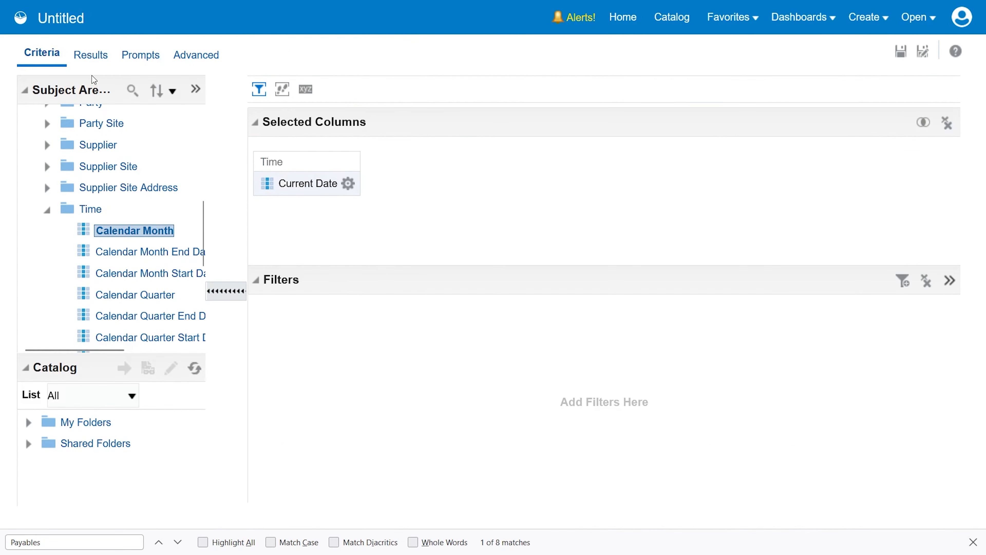
Show the analysis results and add a standard Logical SQL view to the compound layout
left_click(90, 68)
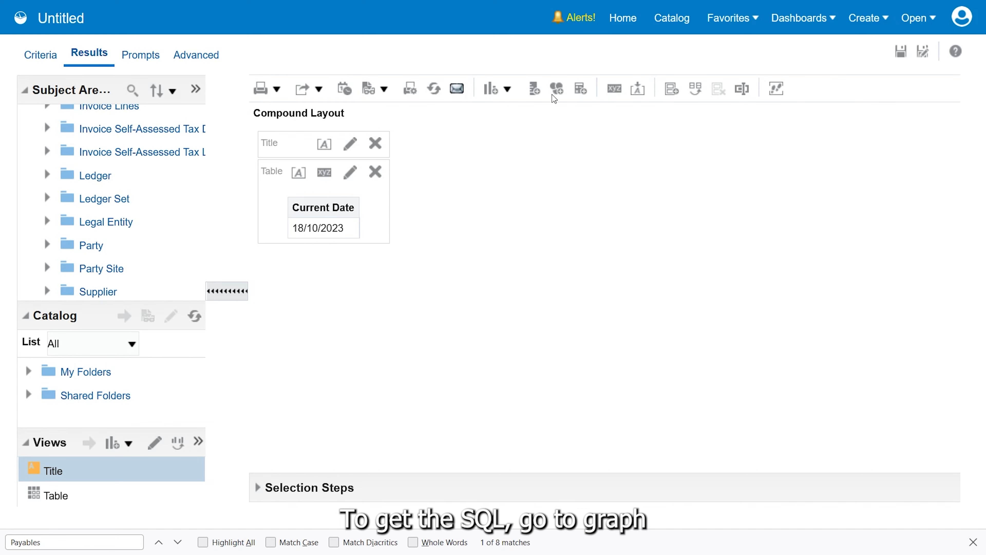
left_click(507, 88)
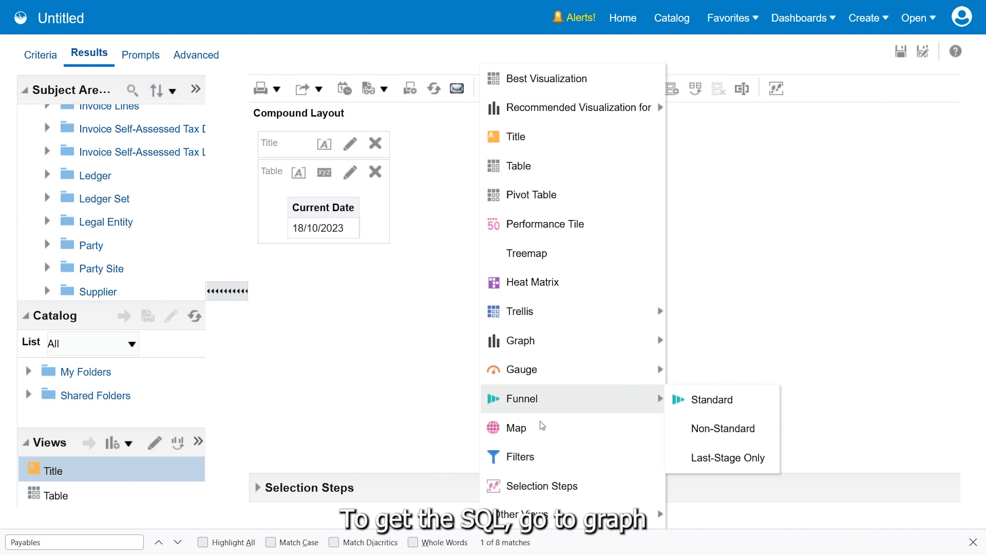
mouse_move(576, 511)
mouse_move(733, 467)
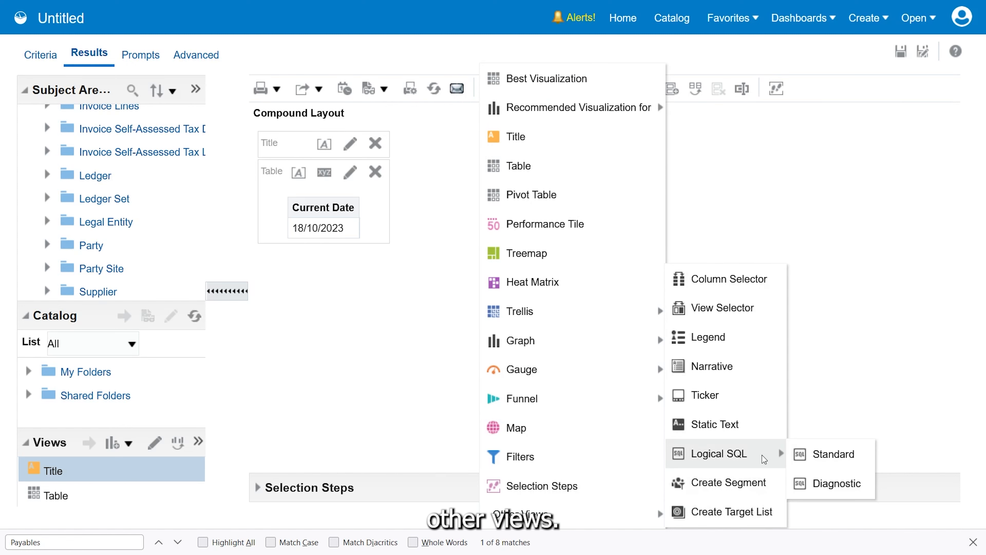
left_click(831, 454)
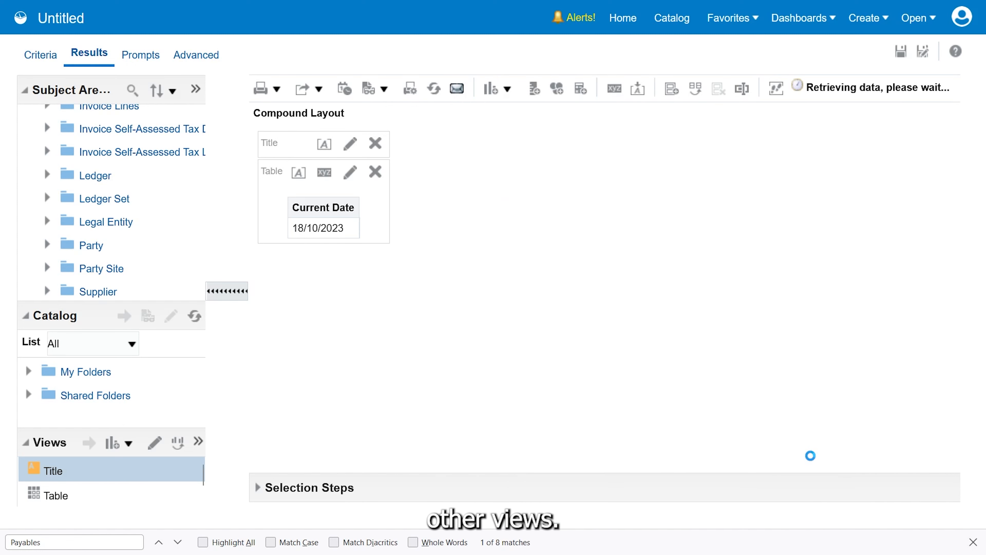
Place the Logical SQL view beside the table and copy its SQL from SELECT through the FROM "Payables Invoices - Transactions Real Time" line
left_click(973, 541)
left_click_drag(442, 254, 594, 187)
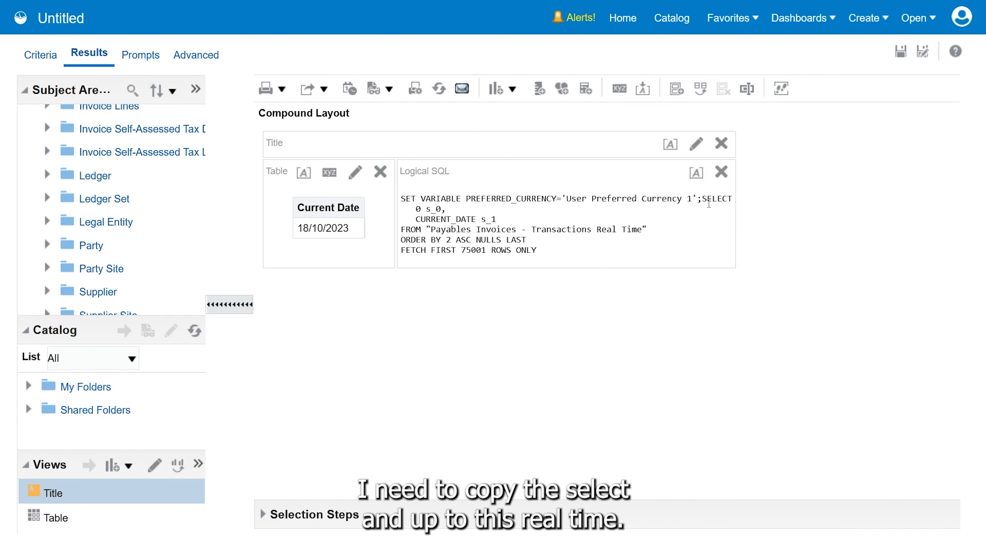
left_click_drag(702, 204, 655, 235)
key("ctrl+c")
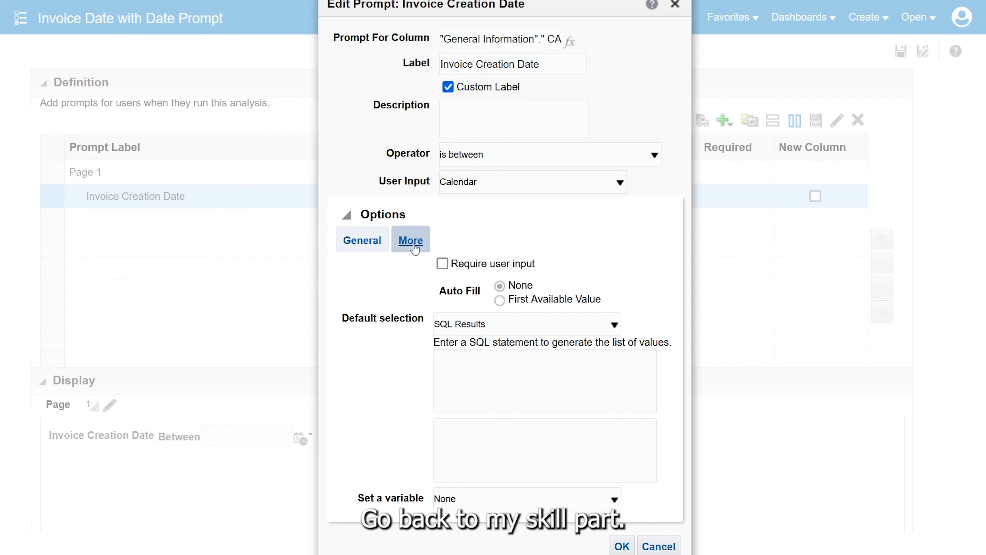
In the Invoice Creation Date prompt, paste the copied SQL as the first default statement and remove its "0 s_0," line
left_click(455, 364)
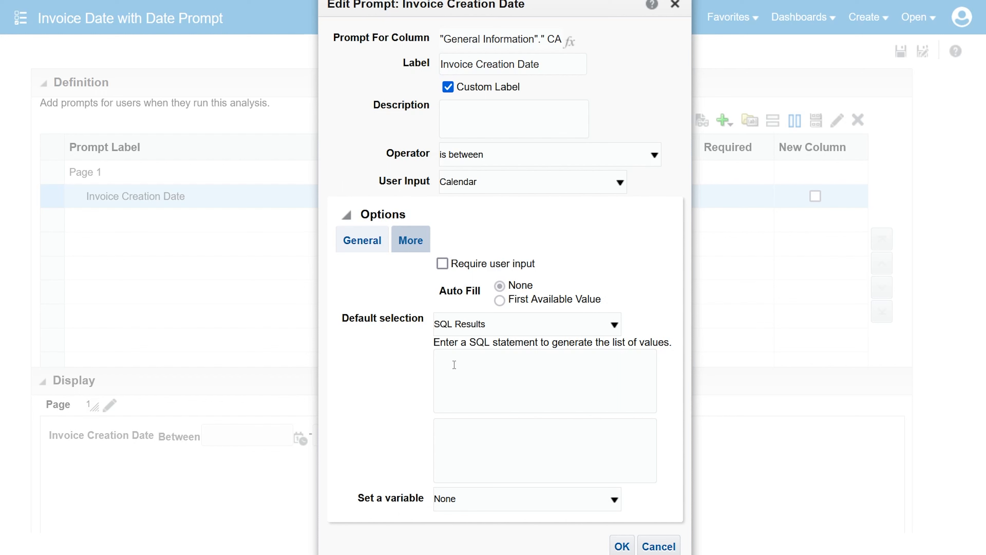
key("ctrl+v")
left_click_drag(468, 364, 437, 365)
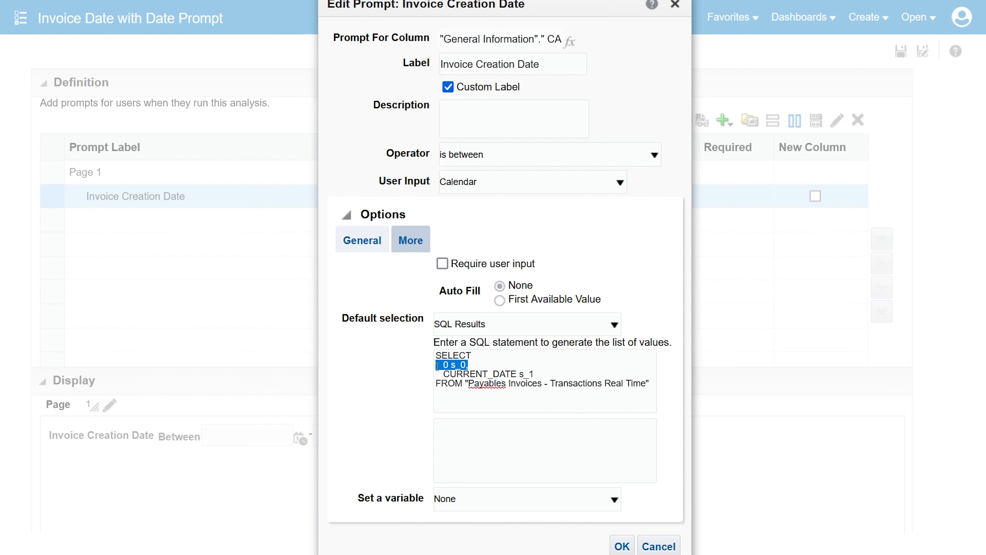
key("BackSpace")
key("BackSpace")
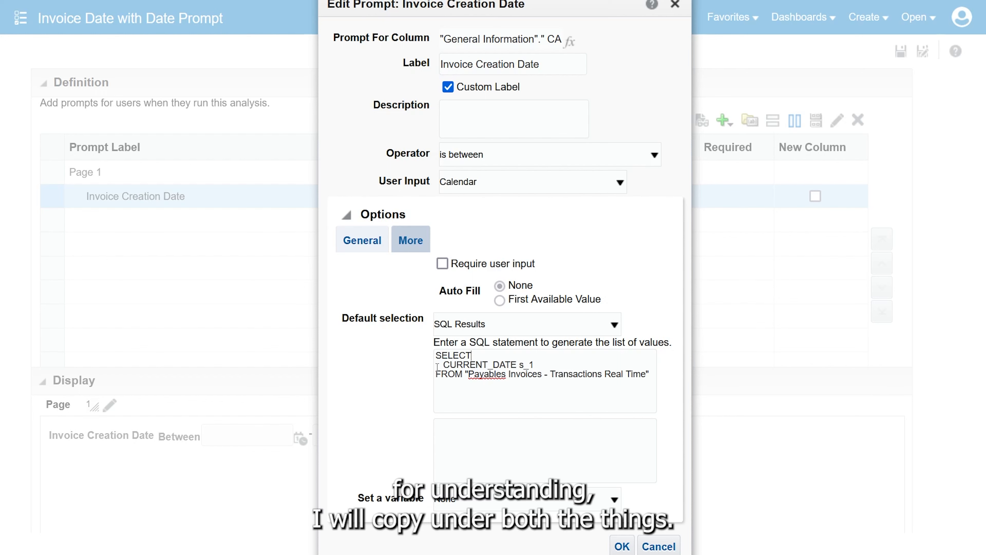
Paste the same SQL as the second default statement, remove its "0 s_0," line, and confirm the prompt settings
left_click(478, 438)
key("ctrl+v")
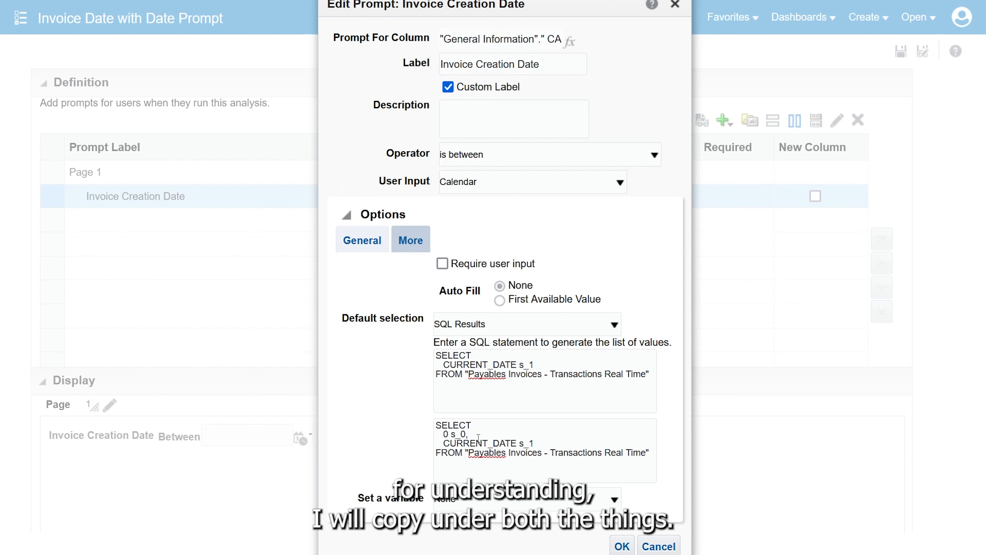
left_click_drag(472, 432, 426, 438)
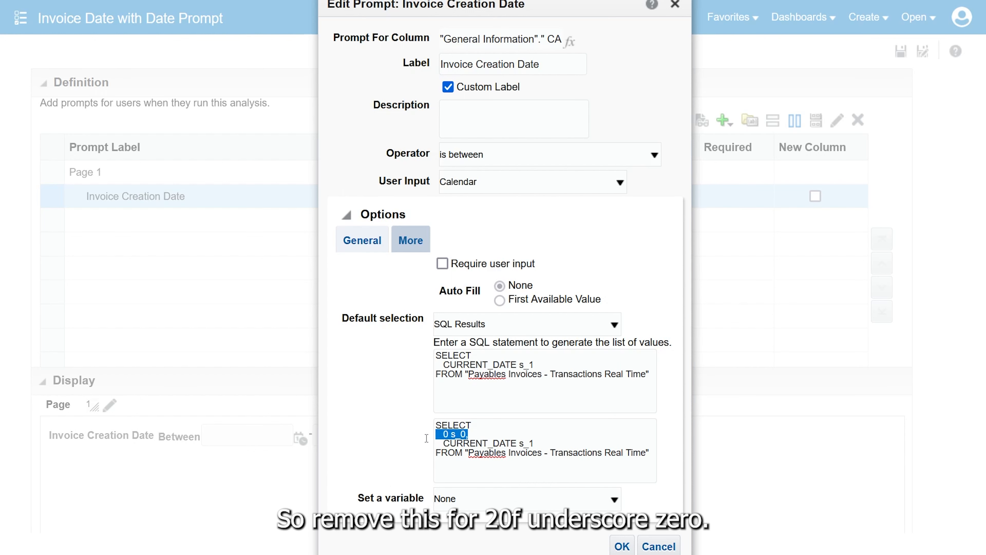
key("BackSpace")
key("Delete")
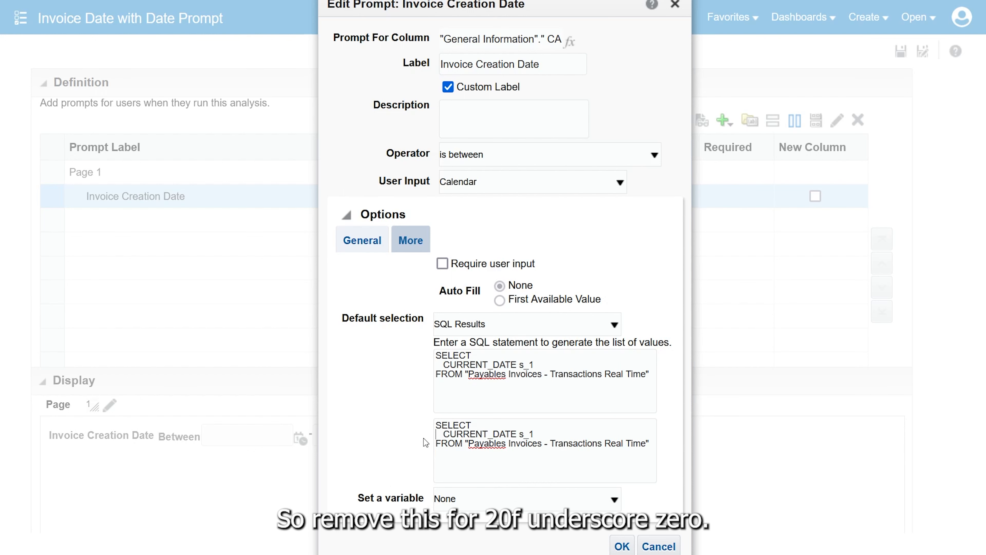
left_click(615, 539)
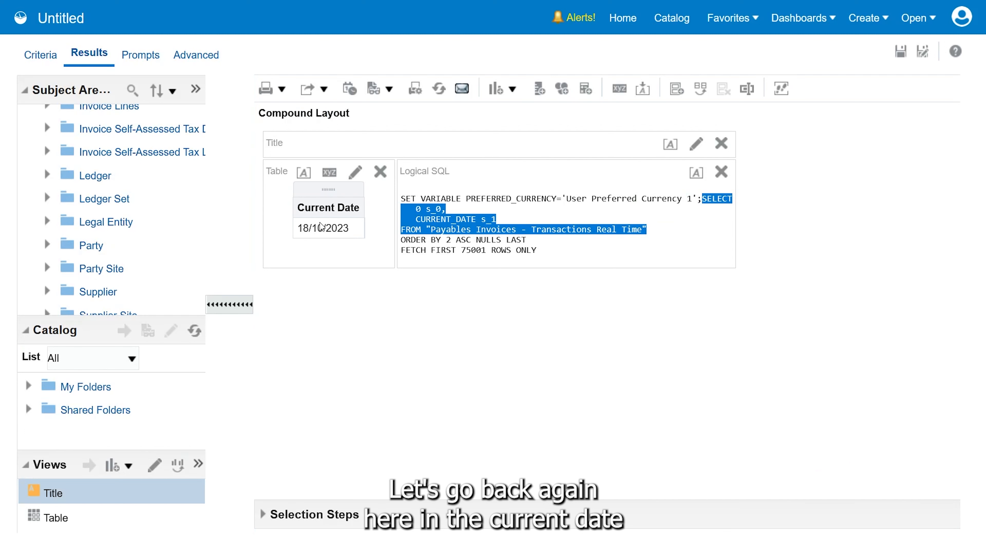
In the Current Date column's formula, wrap CURRENT_DATE in the TimestampAdd calendar function and copy the SQL_TSI_DAY interval name from its description
left_click(37, 58)
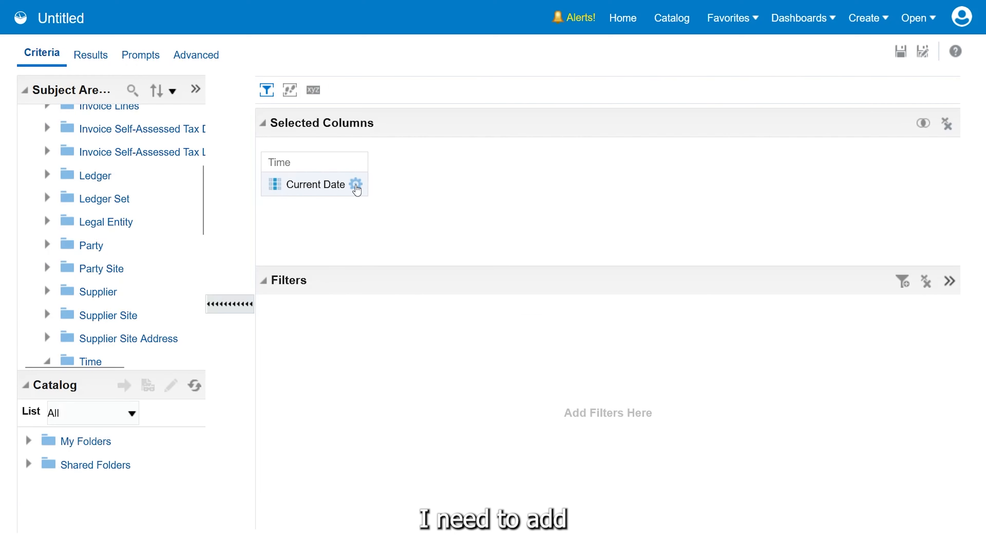
left_click(355, 185)
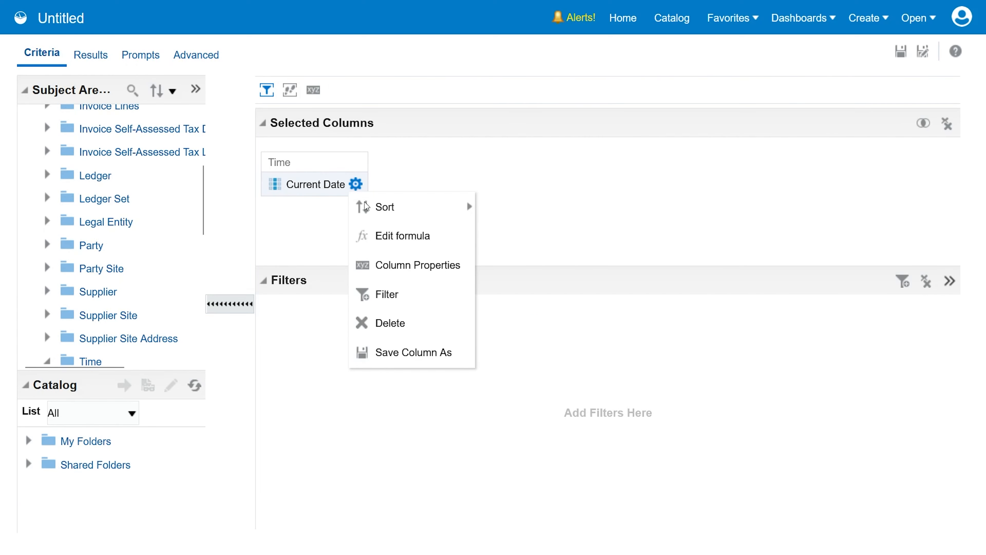
left_click(383, 234)
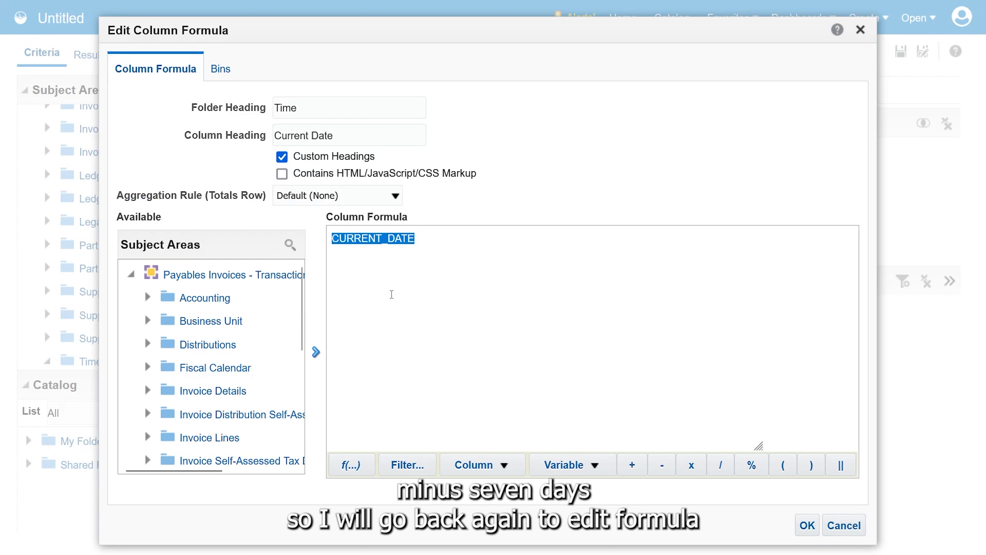
left_click(355, 466)
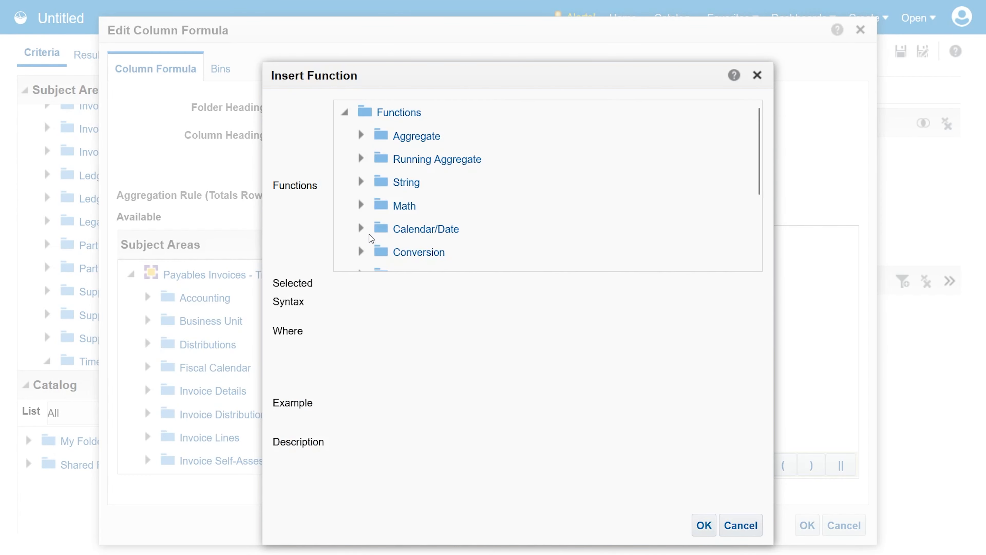
left_click(379, 230)
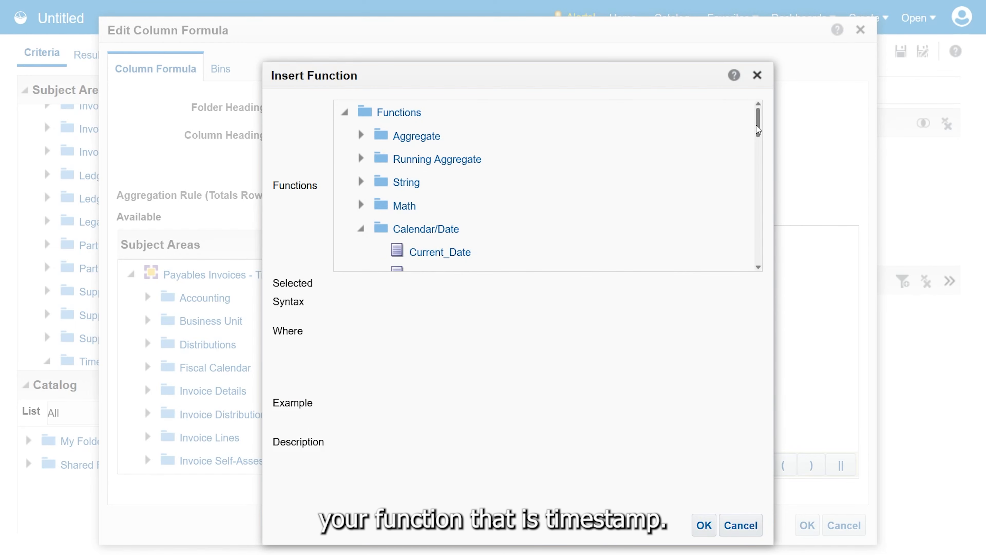
left_click_drag(757, 126, 760, 234)
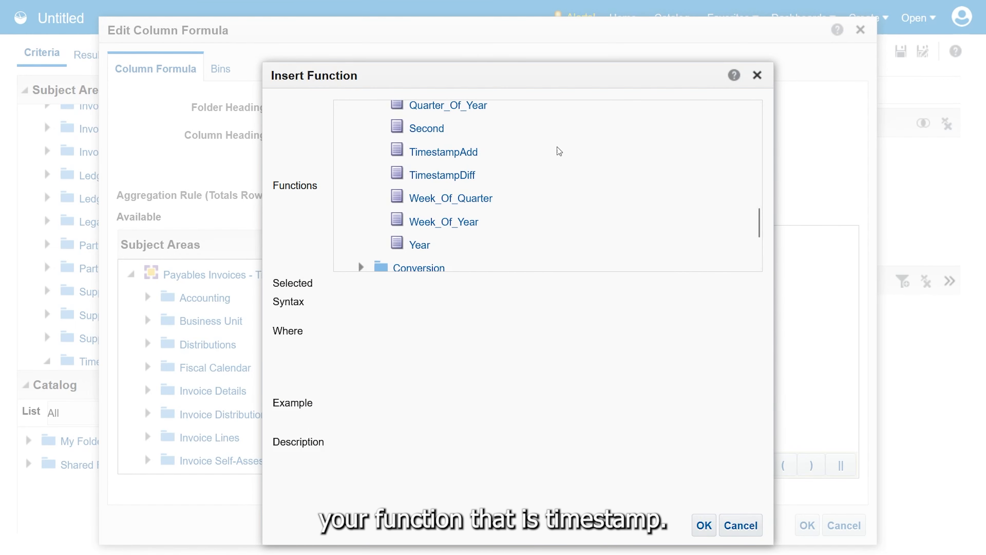
left_click(458, 154)
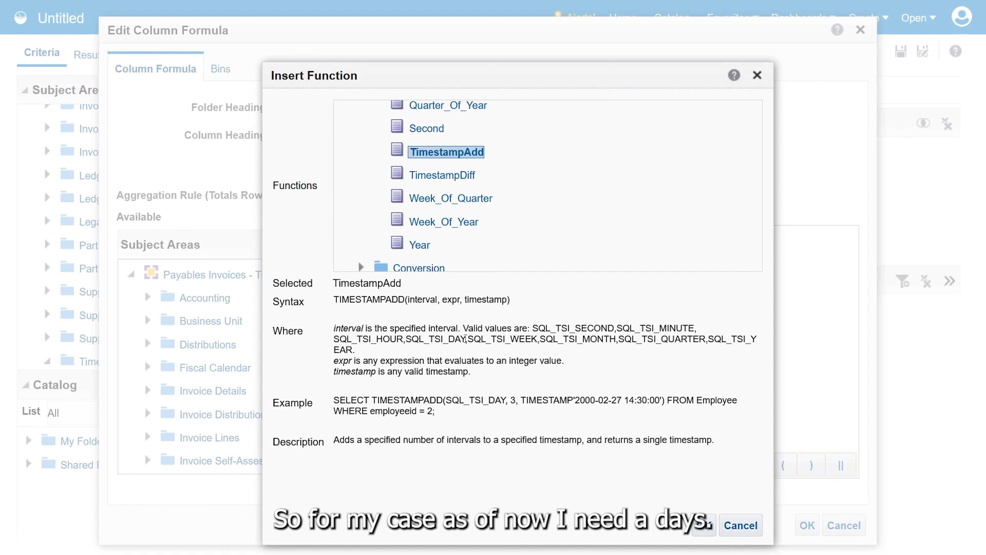
left_click_drag(465, 340, 409, 334)
key("ctrl+c")
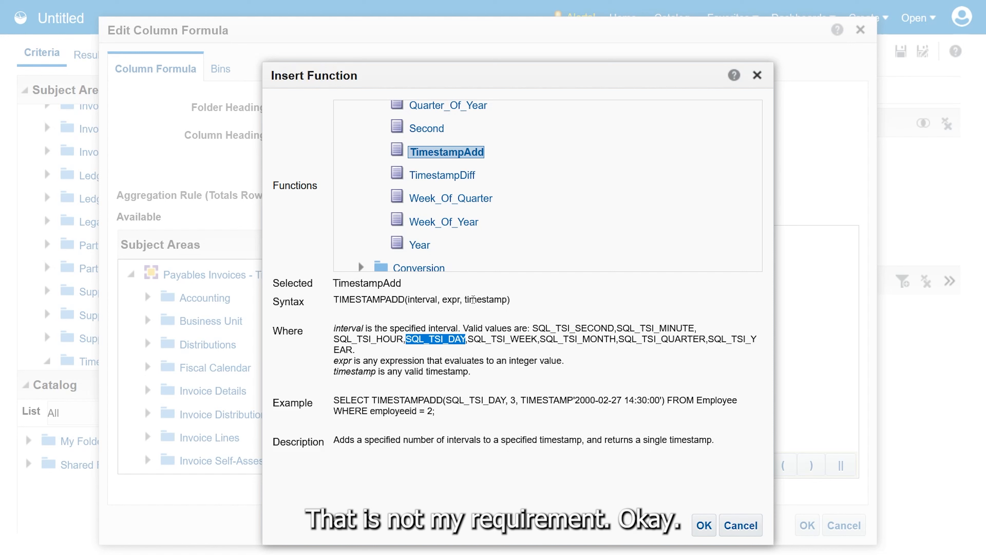
left_click(703, 525)
Complete the column formula as TIMESTAMPADD(SQL_TSI_DAY, -7, CURRENT_DATE), replacing the interval placeholder and removing the timestamp placeholder
double_click(436, 239)
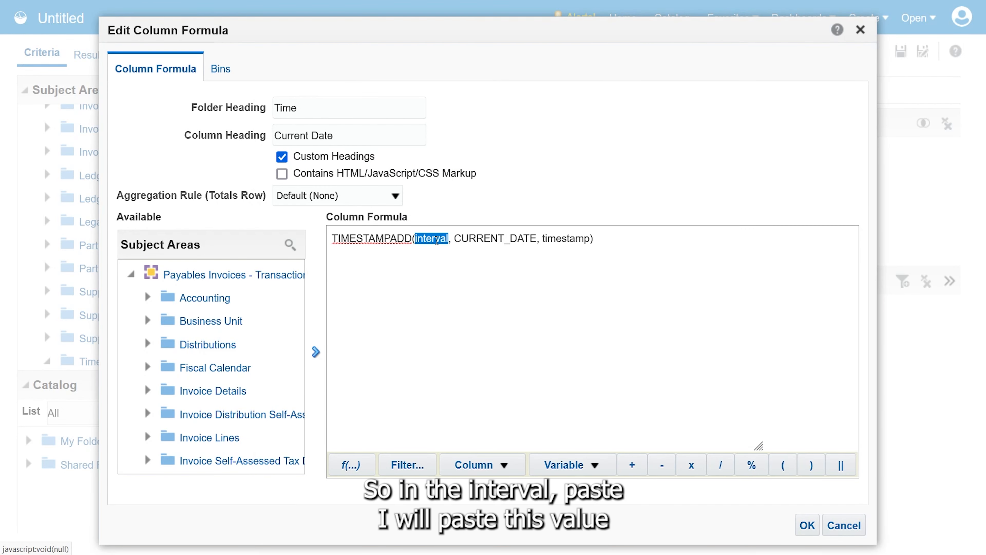
key("ctrl+v")
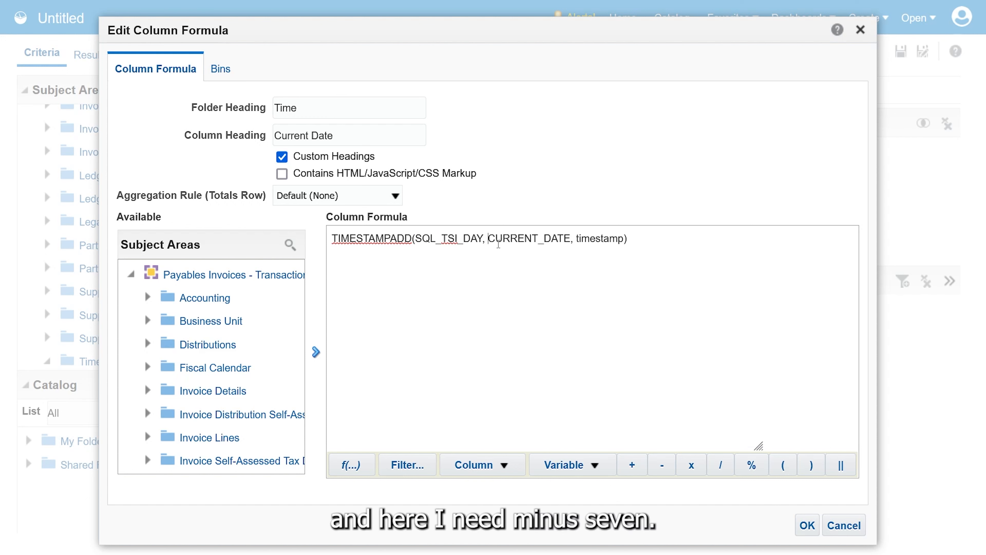
type("-")
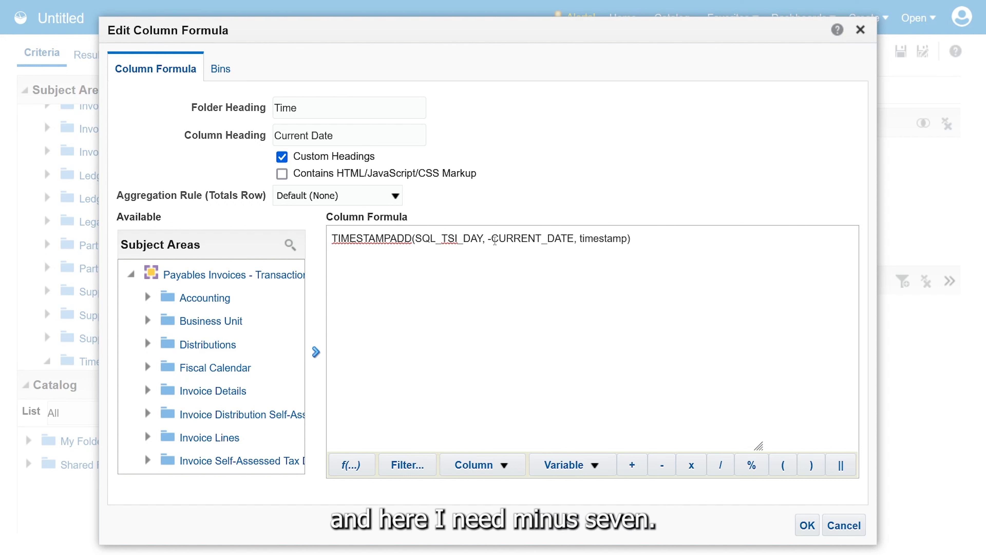
type("7,")
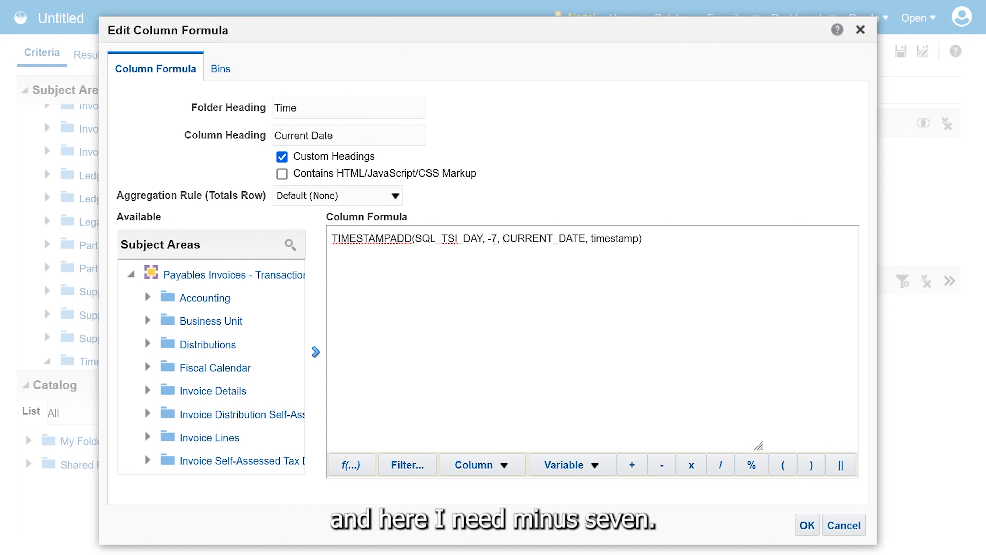
left_click(589, 238)
key("shift+Right")
key("shift+End")
key("shift+Left")
key("Delete")
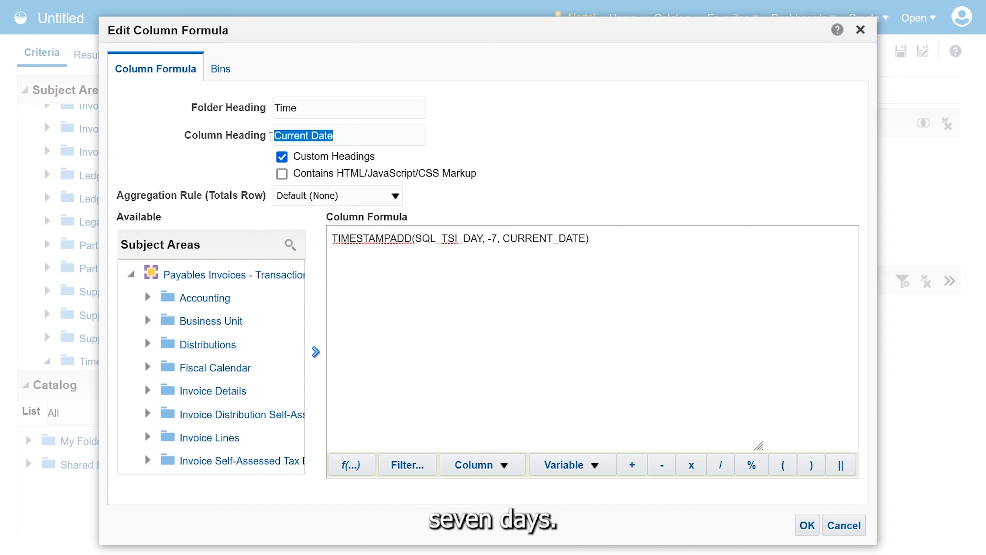
Change the column heading to "Last 7 Days" and confirm the column formula
type("Last 7 Day")
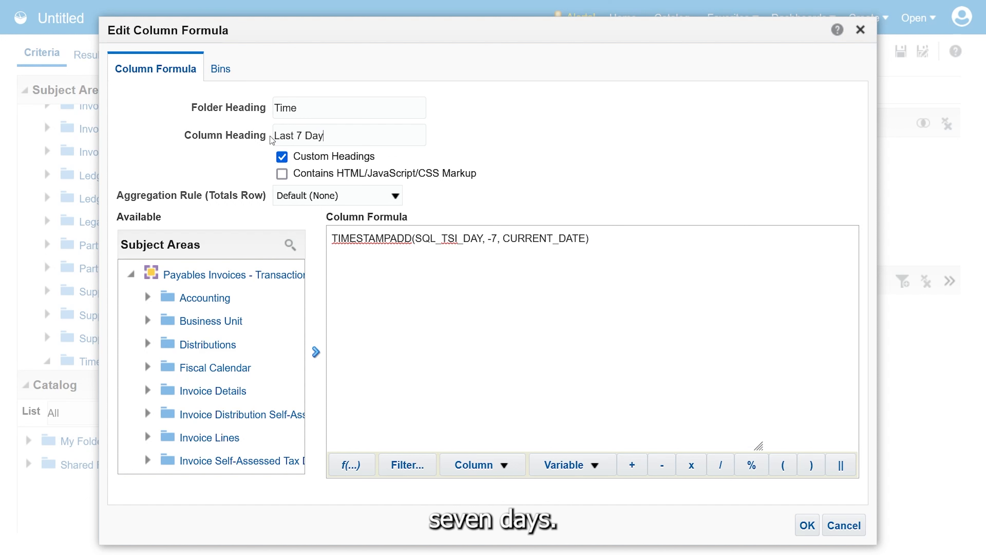
type("s")
left_click(806, 525)
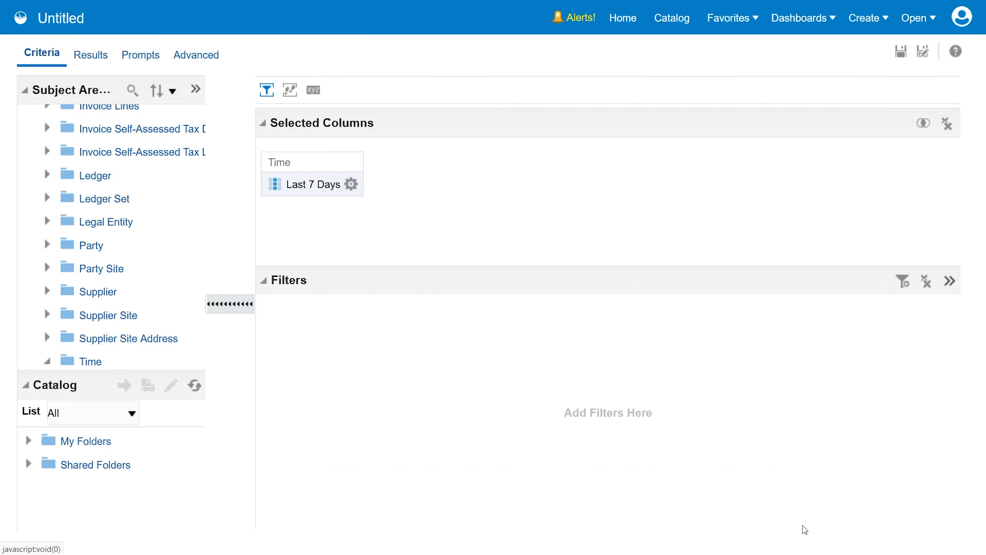
Copy the analysis's updated SELECT–FROM logical SQL over the Invoice Creation Date prompt's first default statement, remove its "0 s_0," line, and confirm
left_click(83, 56)
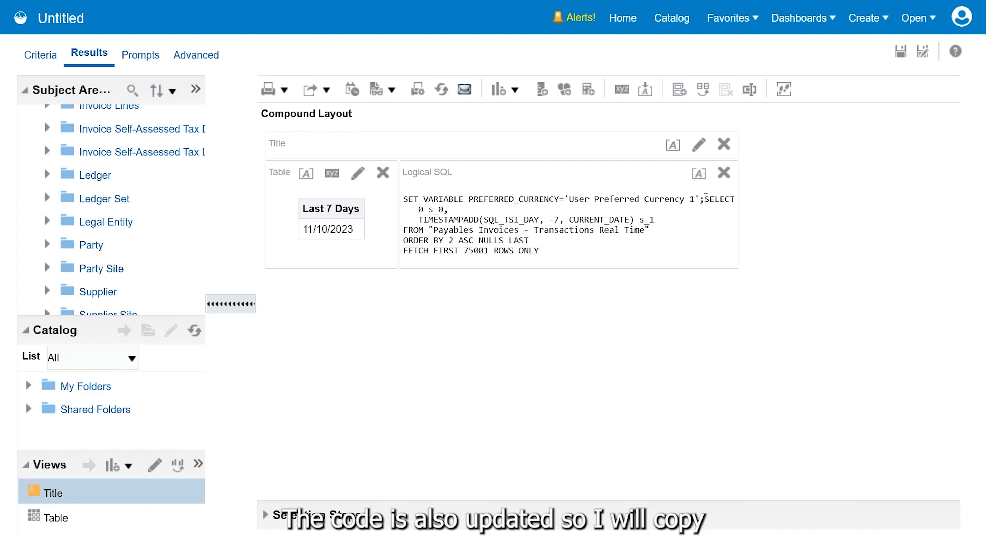
left_click_drag(705, 198, 686, 235)
key("ctrl+c")
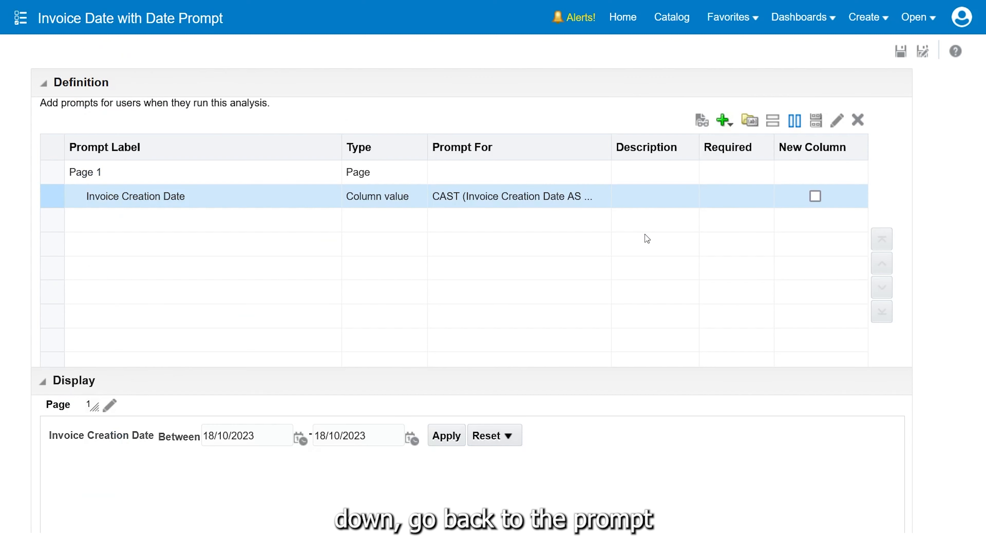
double_click(276, 194)
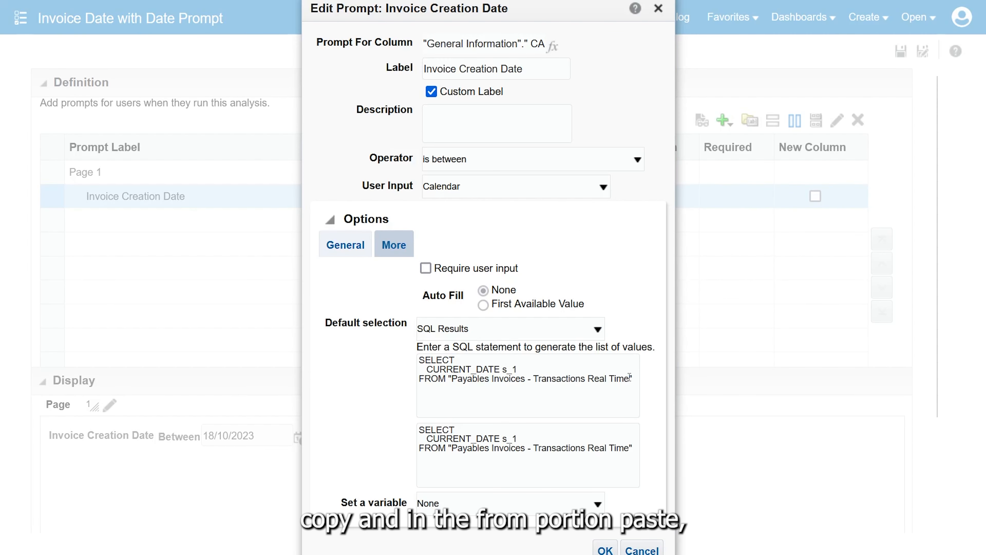
left_click_drag(633, 379, 410, 368)
key("ctrl+v")
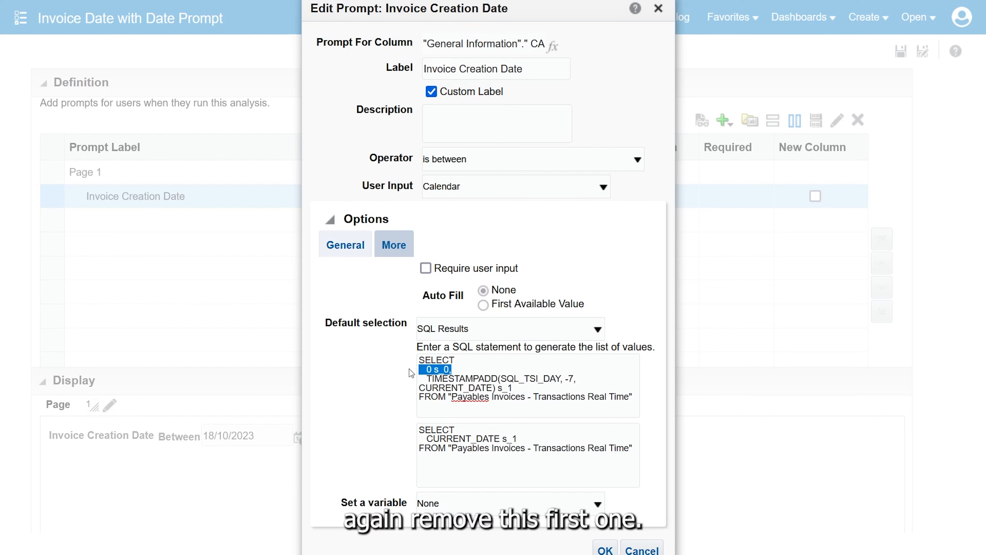
key("Delete")
key("Delete")
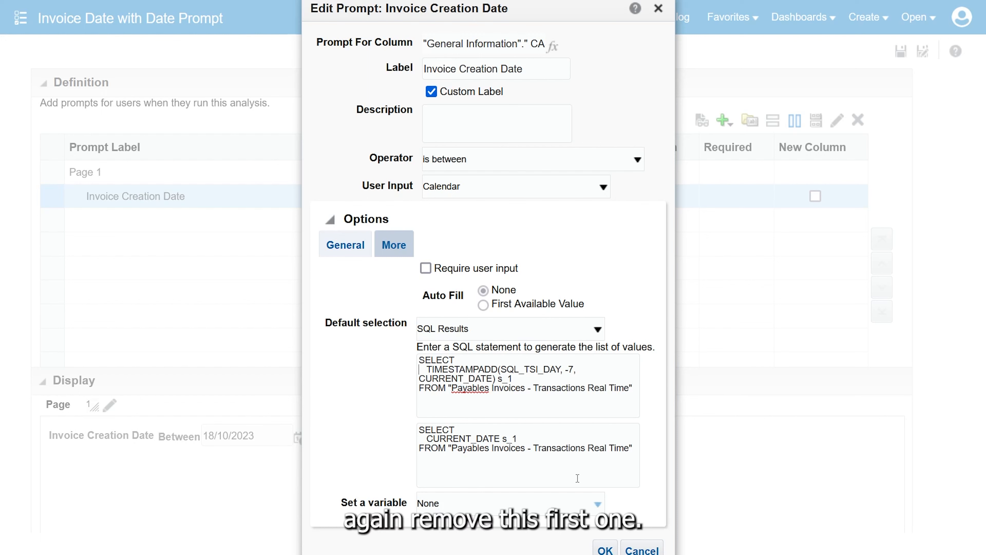
left_click(605, 550)
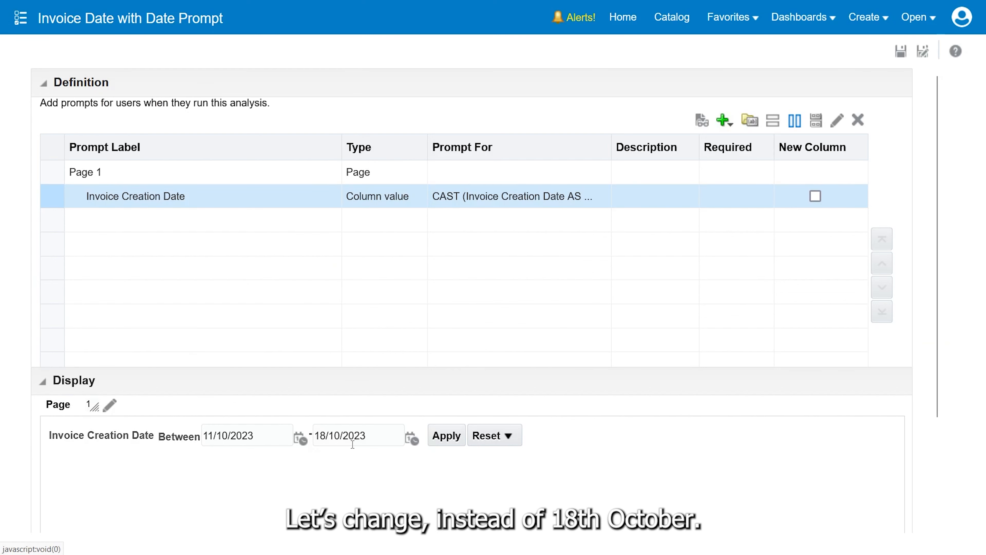
Replace the Invoice Creation Date prompt's second default statement with the TIMESTAMPADD SQL using SQL_TSI_DAY, 7 and CURRENT_DATE, and confirm
double_click(246, 196)
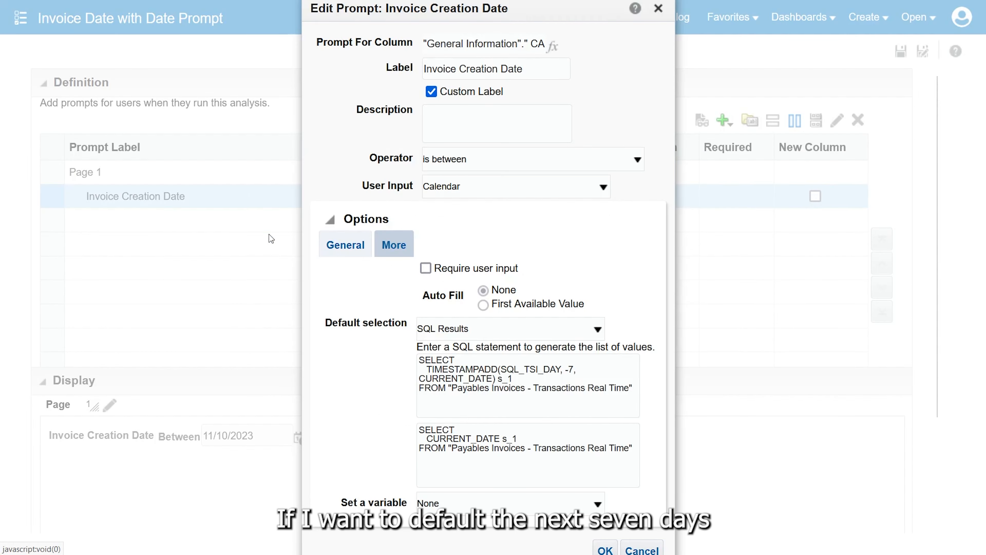
left_click_drag(551, 470, 369, 417)
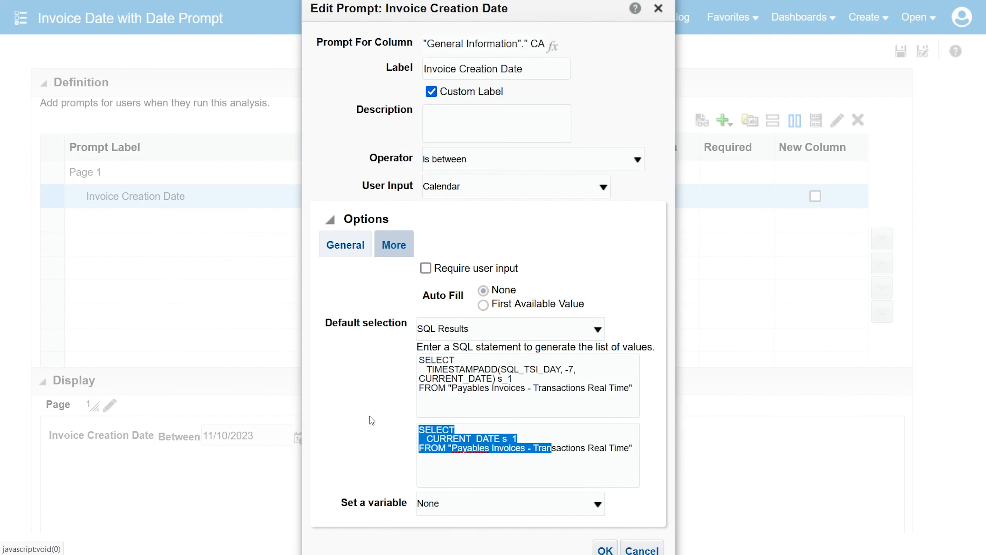
key("ctrl+a")
type("SELECT    TIMESTAMPADD(SQL_TSI_DAY, -7, CURRENT_DATE) s_1 FROM \"Payables Invoices - Transactions Real Time\"")
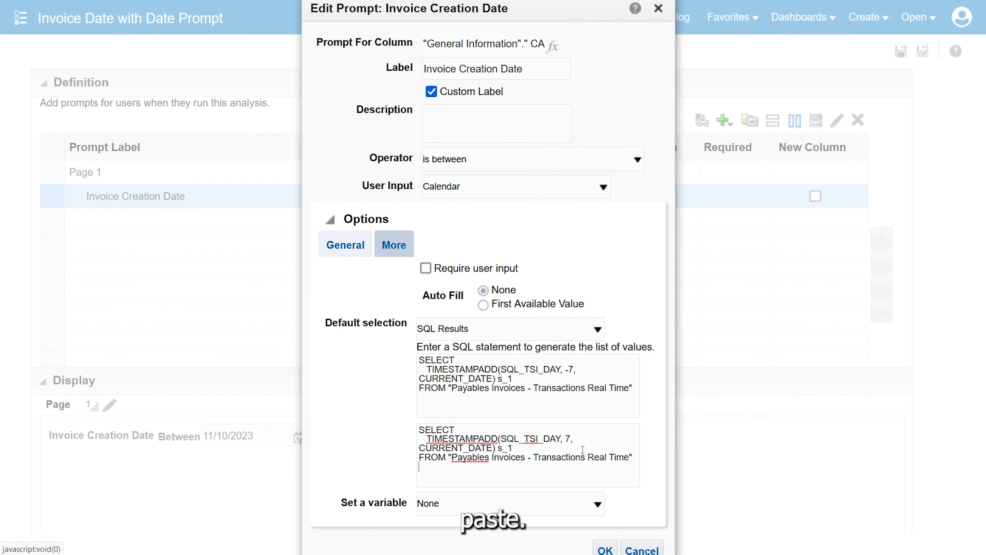
left_click(568, 438)
key("BackSpace")
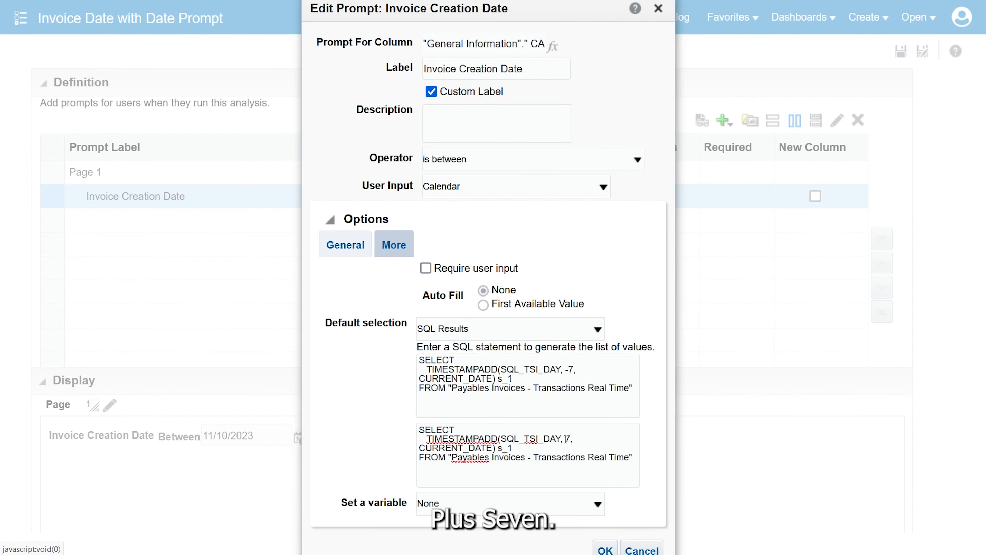
left_click(606, 550)
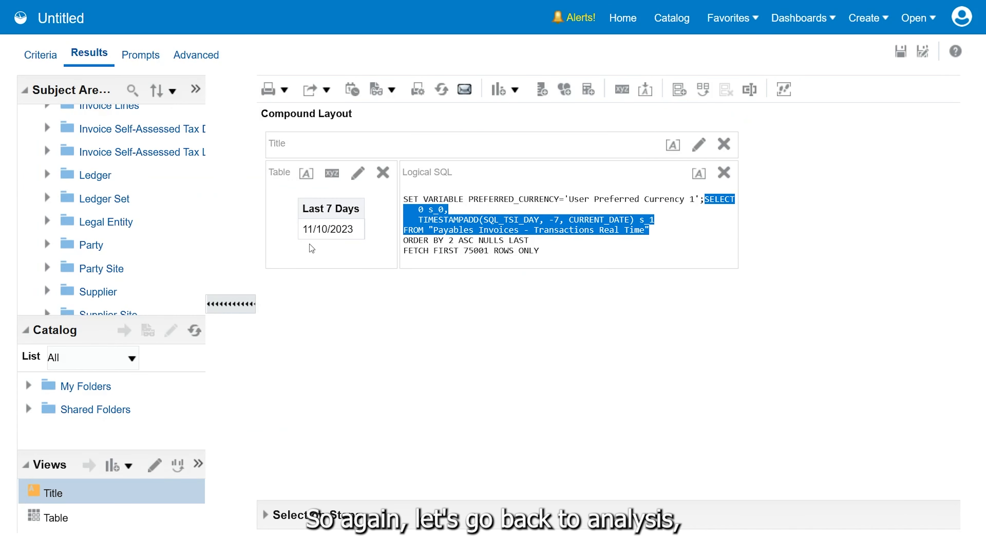
In the helper analysis, edit the Last 7 Days column formula to use the interval SQL_TSI_month
left_click(24, 54)
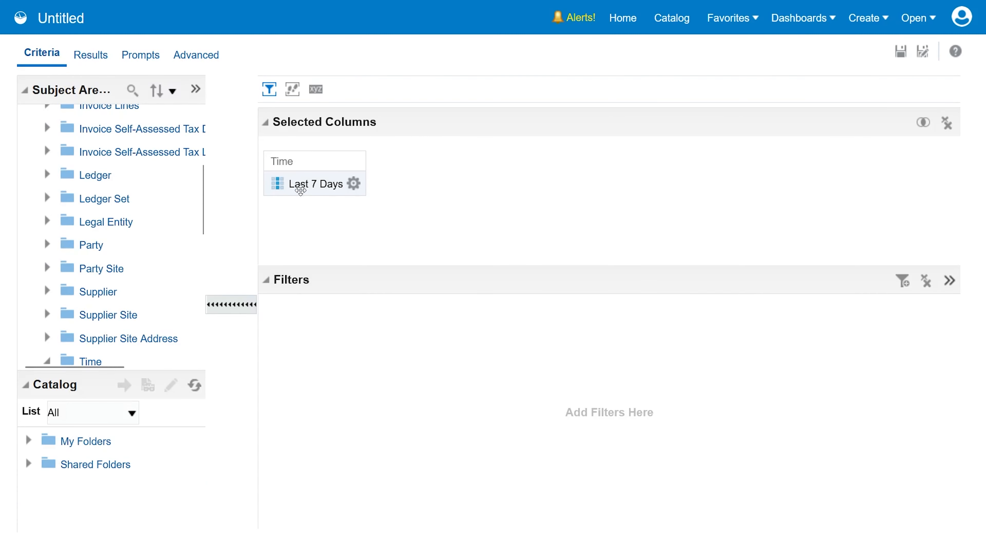
left_click(354, 184)
left_click(384, 234)
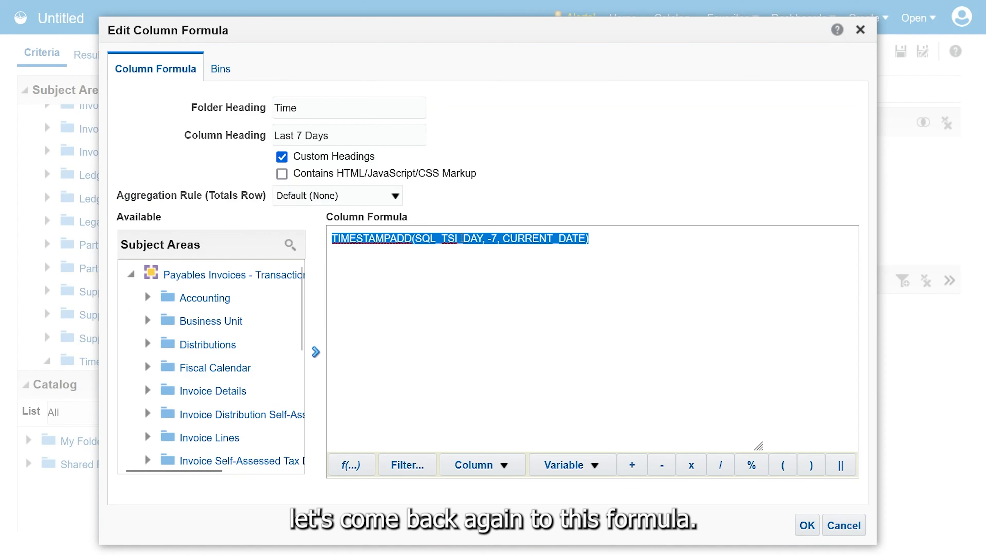
left_click(499, 240)
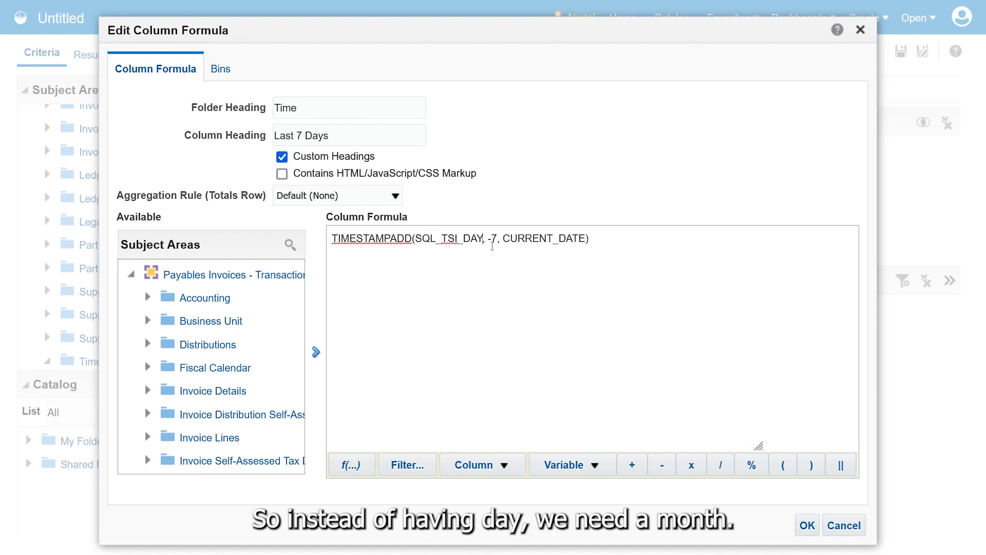
key("BackSpace")
key("BackSpace")
key("BackSpace")
type("month")
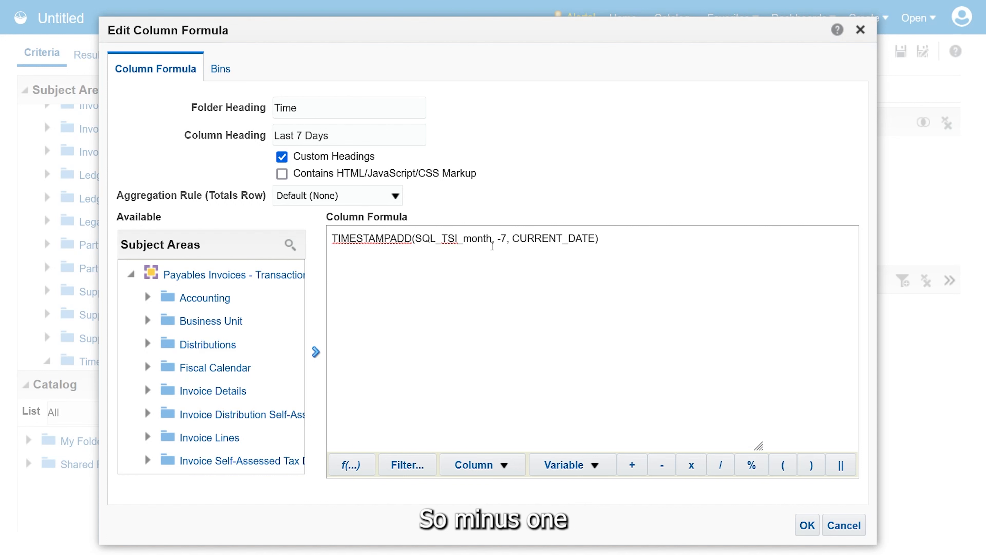
Set the number of intervals in the TIMESTAMPADD formula to -1
key("Right")
key("Right")
key("Right")
key("Right")
key("BackSpace")
type("1")
key("Right")
key("Right")
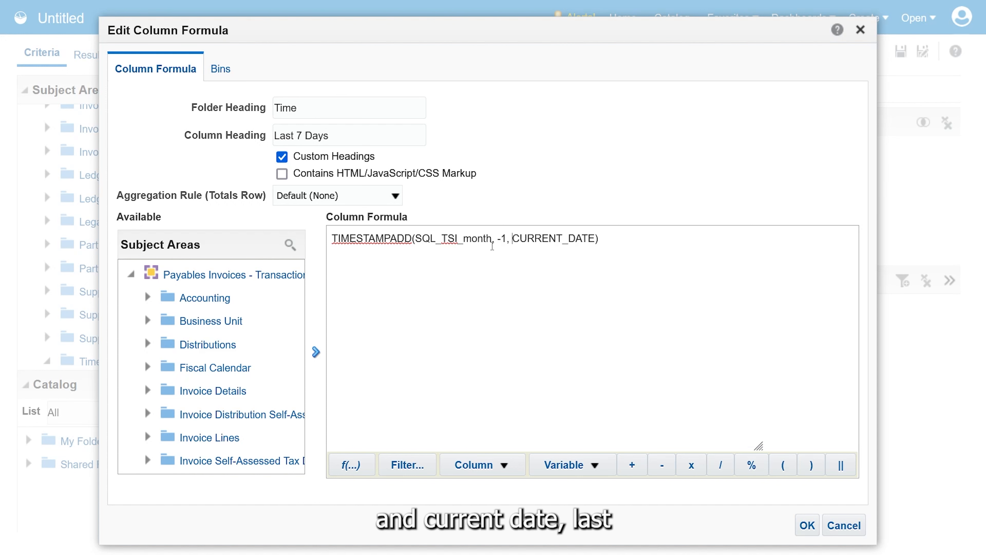
Change the column heading to "Last 1 Month" and confirm the column formula
left_click(363, 131)
key("ctrl+shift+Left")
key("ctrl+shift+Left")
type("1 Month")
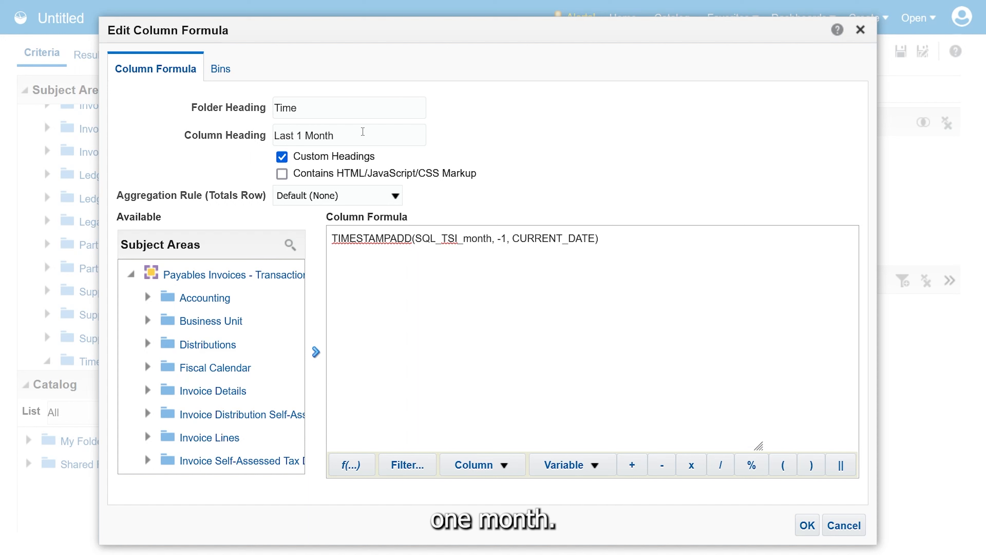
left_click(808, 525)
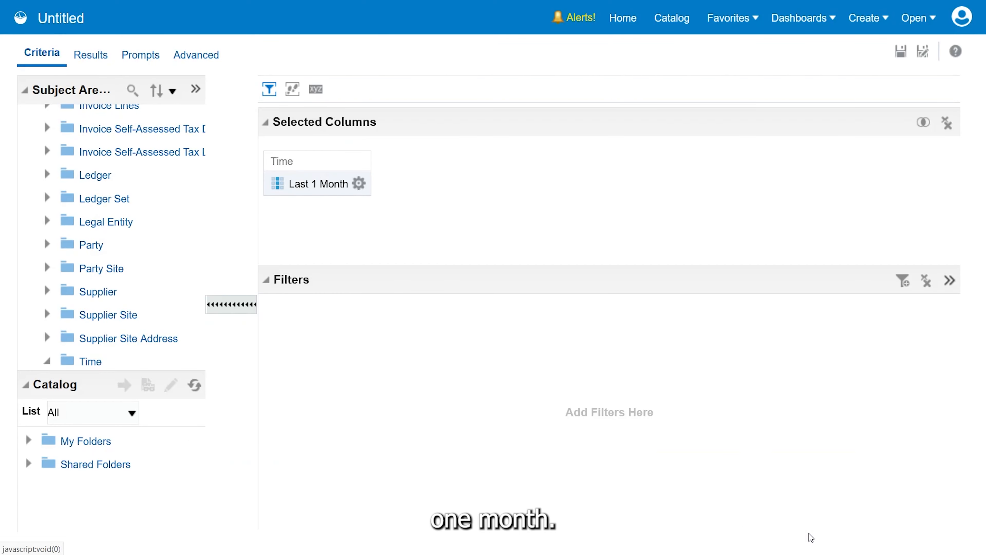
Show the analysis results and copy the logical SQL from SELECT through the FROM "Payables Invoices - Transactions Real Time" line
left_click(75, 60)
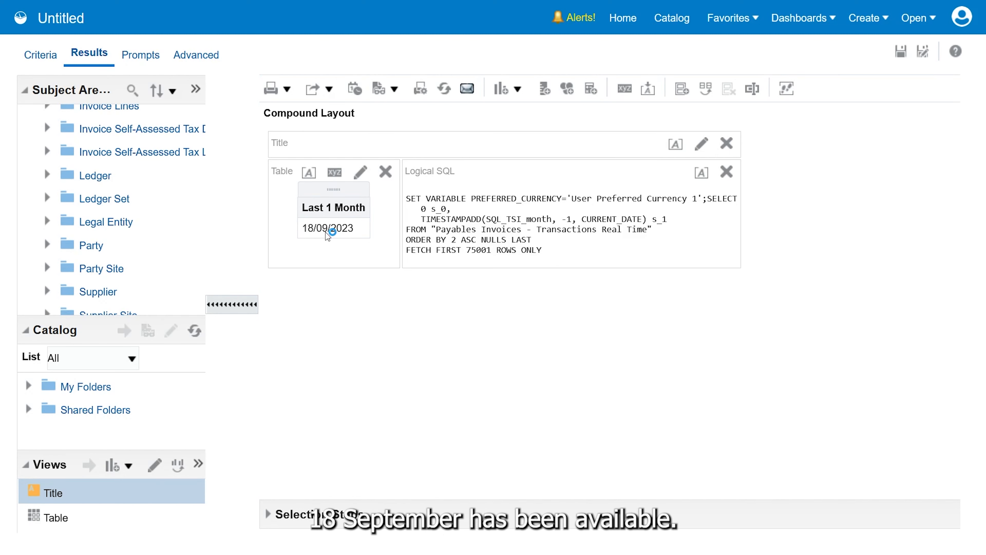
left_click_drag(708, 199, 686, 232)
key("ctrl+c")
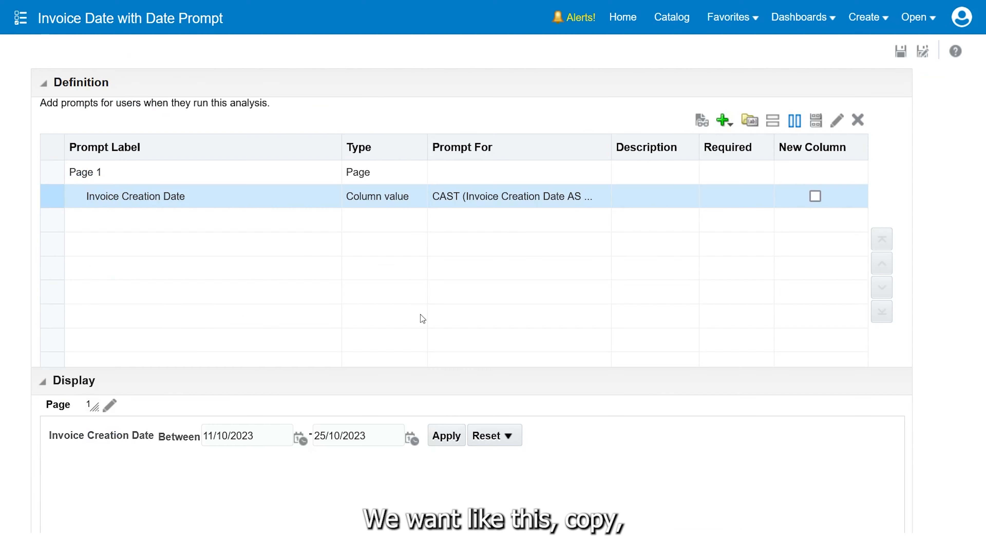
Edit the Invoice Creation Date prompt and replace the from-date default SQL with the copied SQL_TSI_month, -1 statement
double_click(209, 202)
left_click(590, 397)
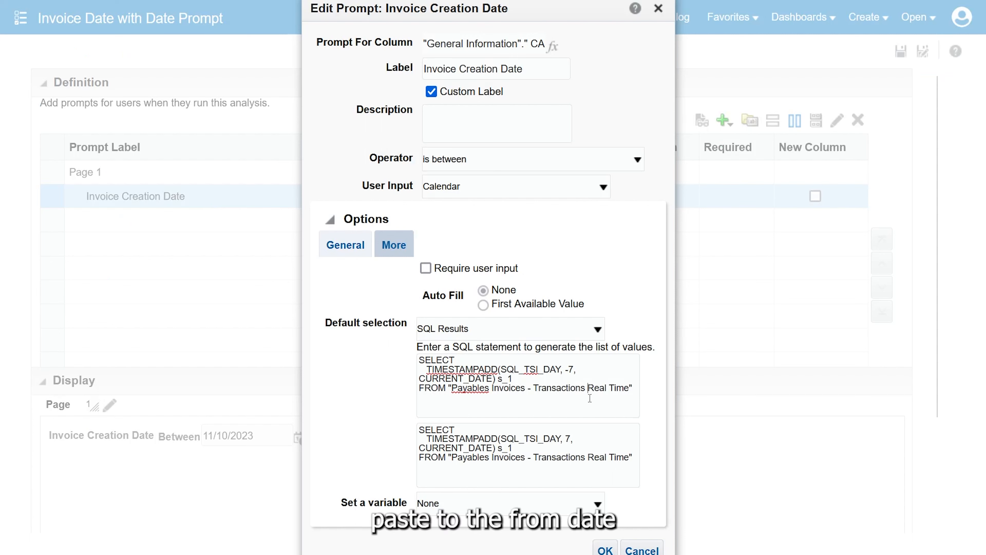
key("ctrl+a")
key("ctrl+v")
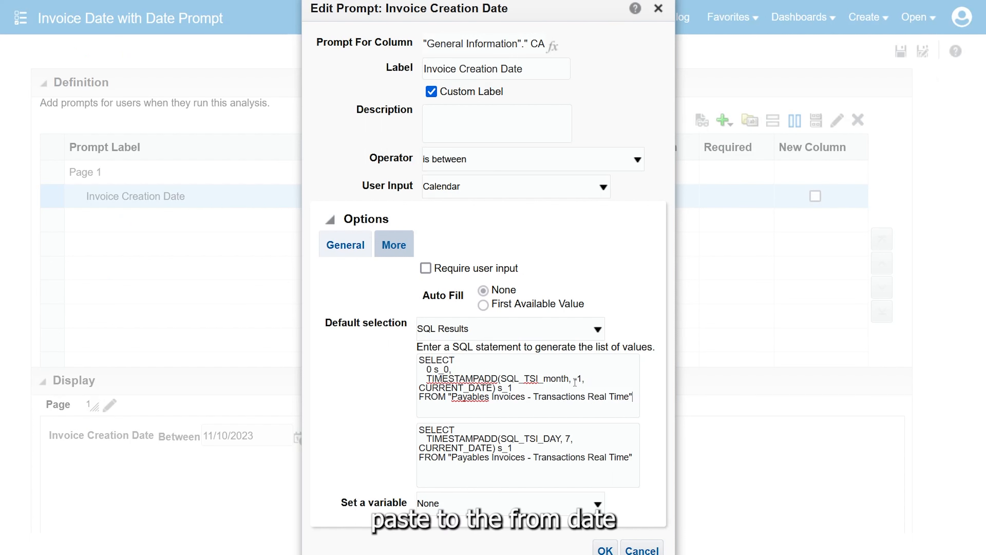
Remove the "0 s_0," line from the from-date default SQL and confirm the prompt
left_click(500, 362)
key("Down")
key("shift+Home")
key("Delete")
key("Delete")
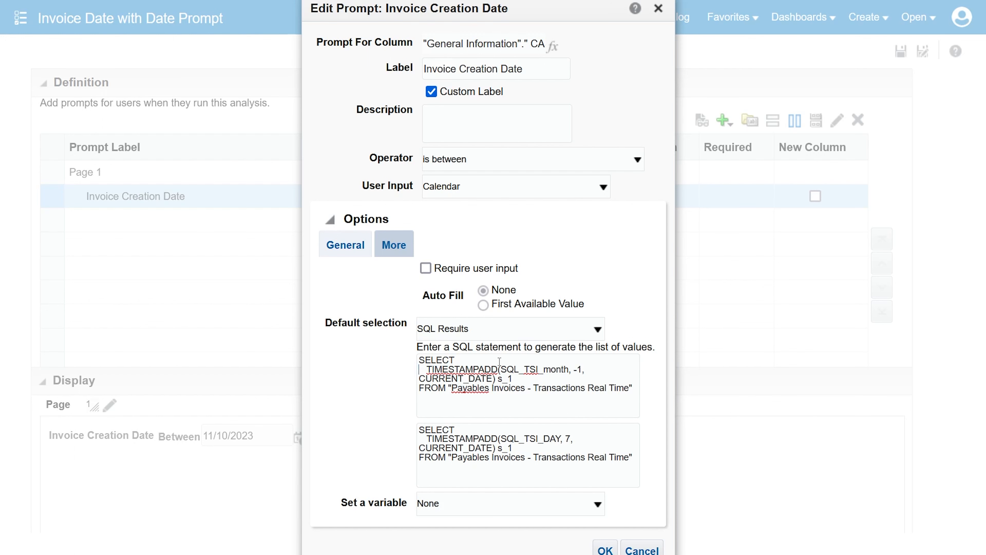
left_click(615, 550)
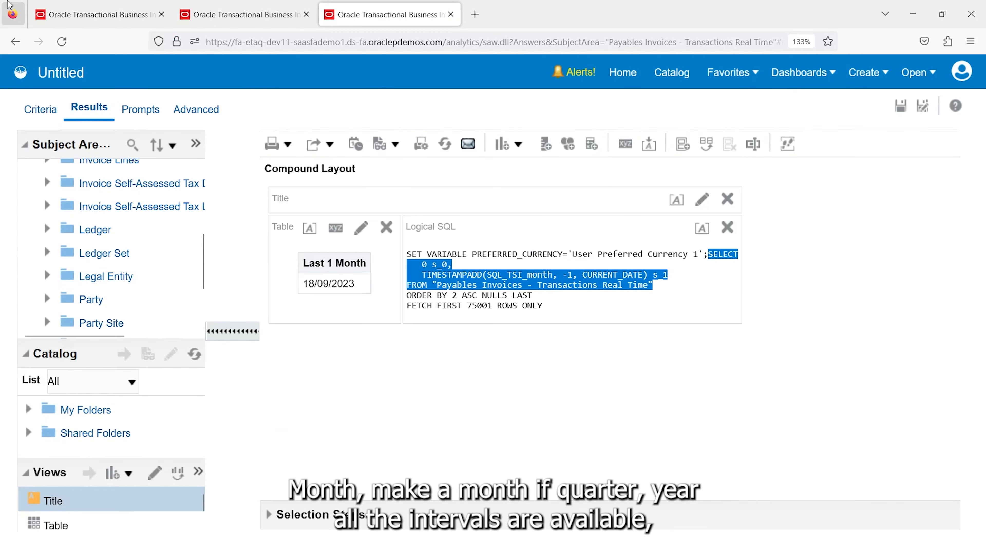
In the helper analysis, examine the TimestampAdd function's syntax and valid intervals from the Last 1 Month formula, discard the dialogs and return to the results
left_click(39, 54)
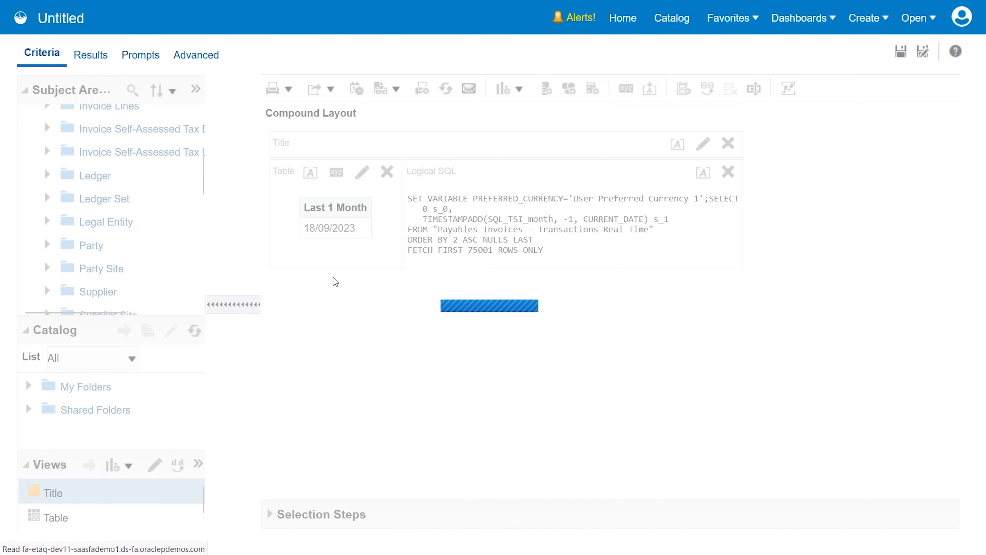
left_click(363, 184)
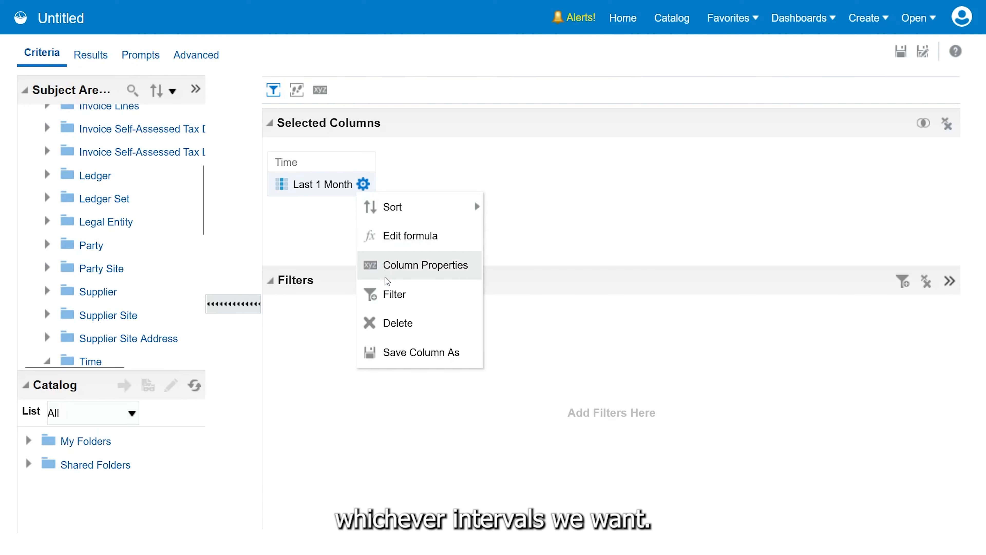
left_click(390, 236)
left_click(356, 467)
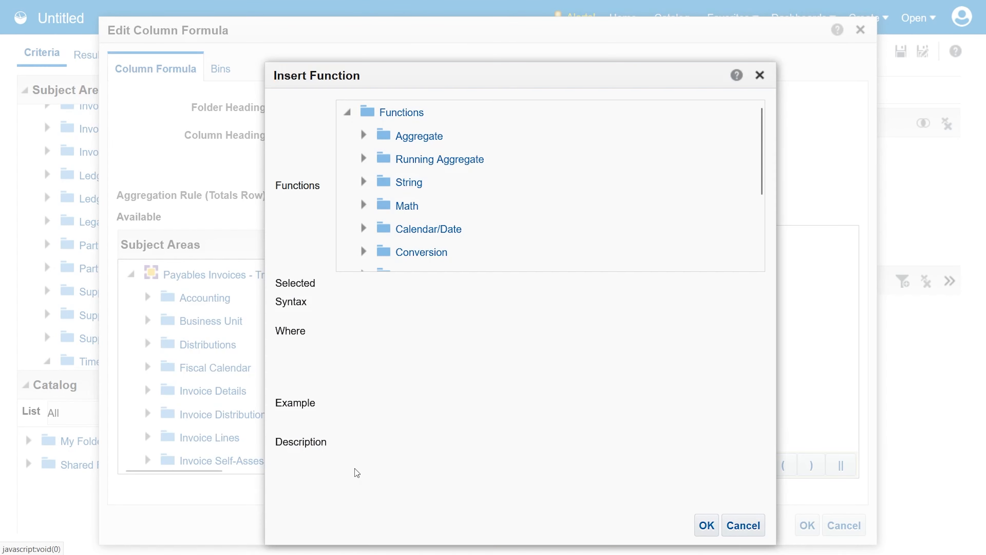
left_click(363, 229)
scroll(373, 237, "down", 10)
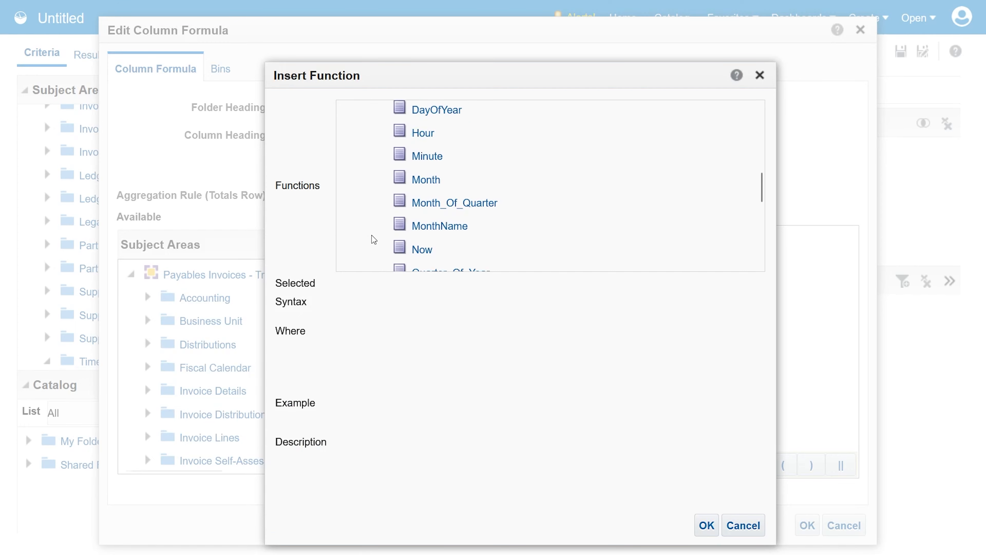
left_click(444, 152)
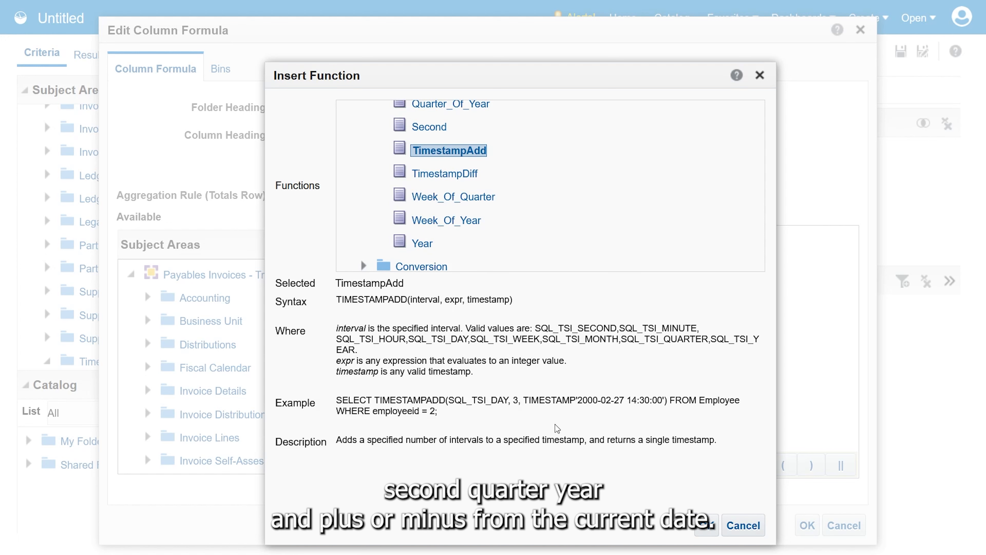
left_click(755, 528)
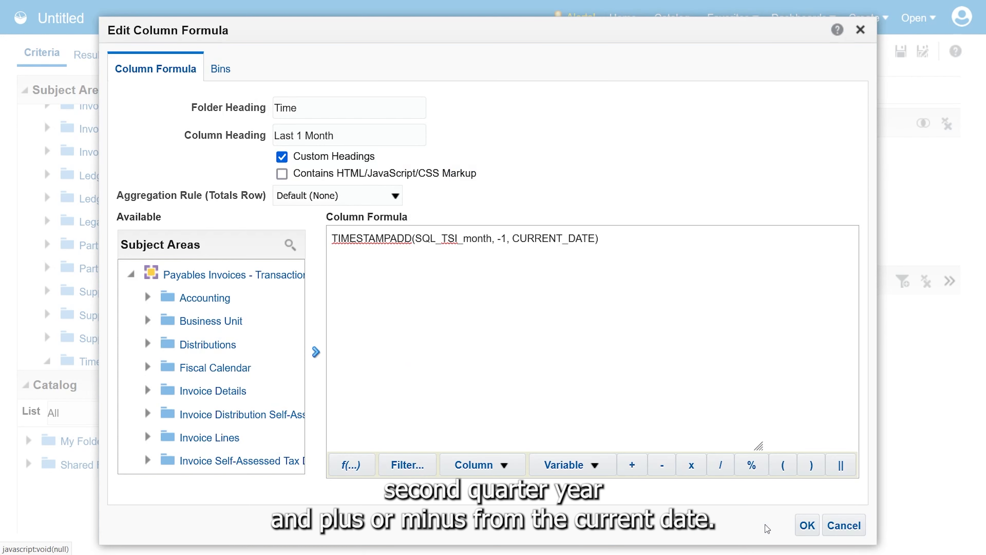
left_click(848, 529)
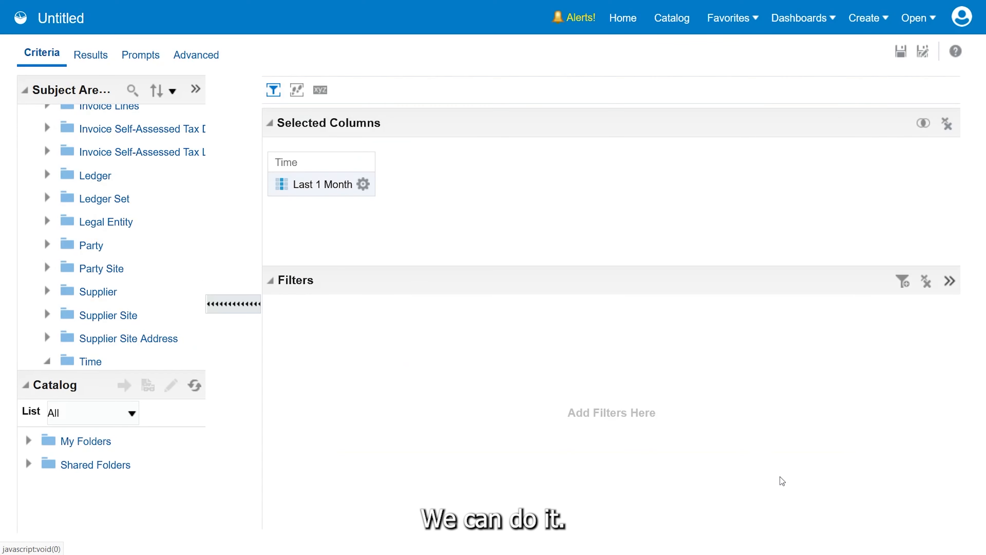
left_click(90, 62)
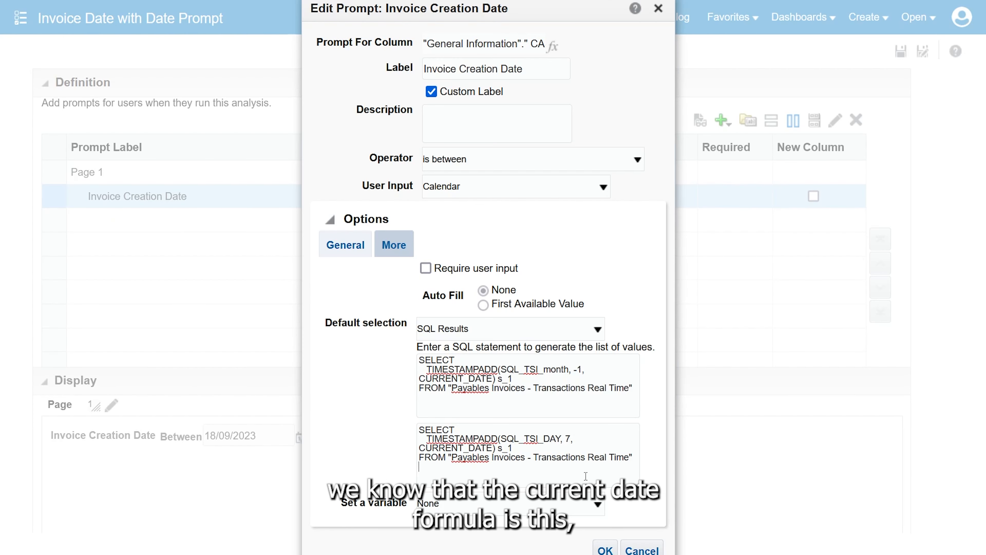
Replace the Invoice Creation Date prompt's to-date default SQL with the current-date statement and confirm the prompt
key("ctrl+a")
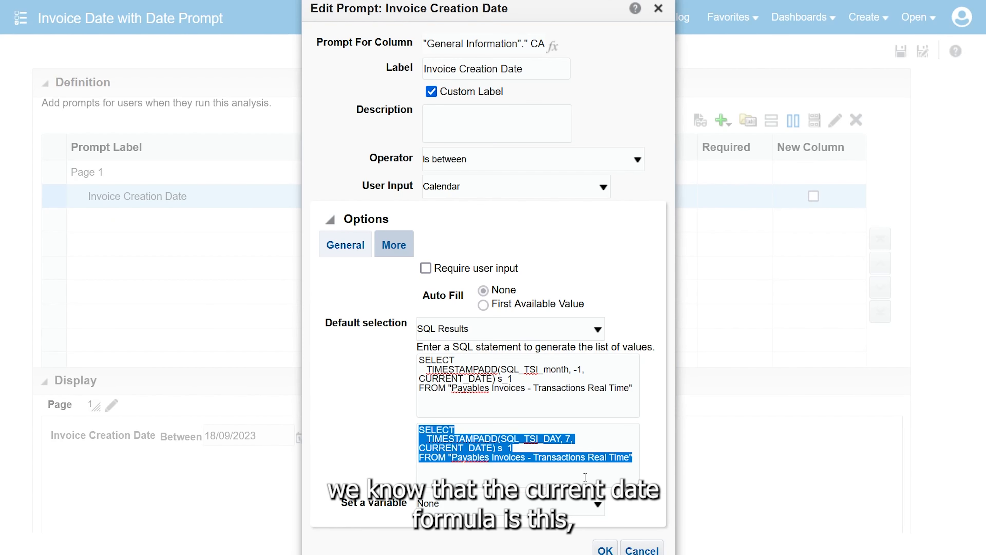
type("SELECT   CURRENT_DATE s_1 FROM \"Payables Invoices - Transactions Real Time\"")
left_click(605, 550)
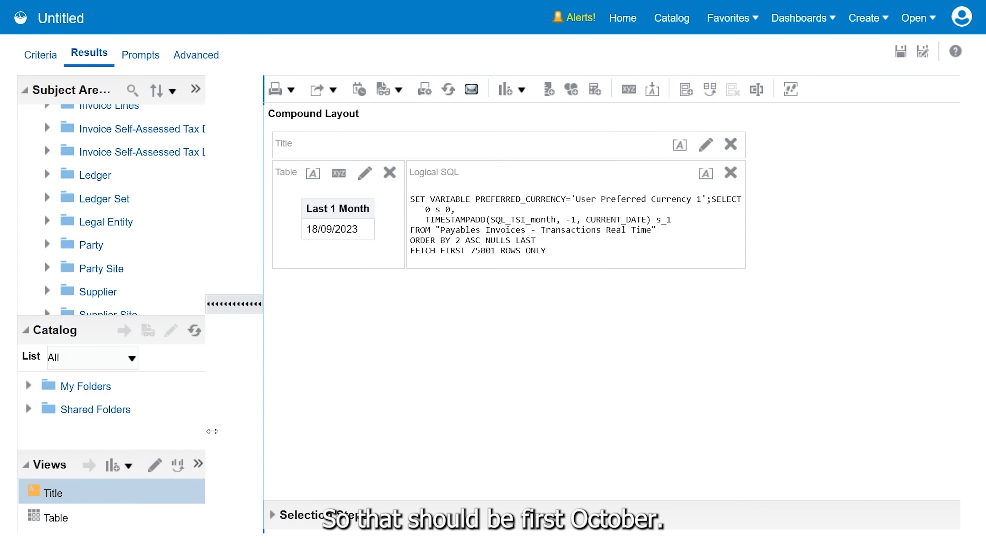
In the helper analysis, reduce the Last 1 Month column's formula to CURRENT_DATE and change its heading to "Current Date"
left_click(51, 57)
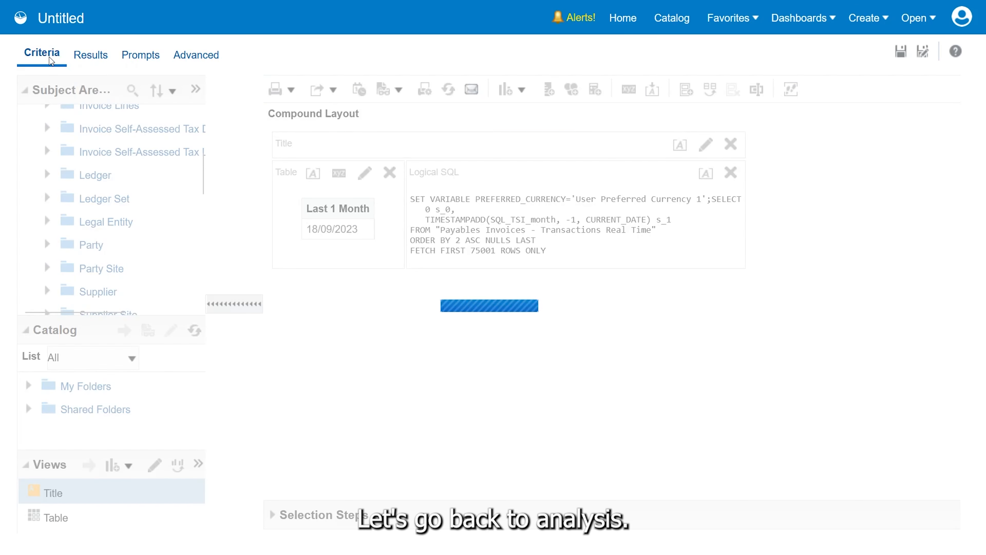
left_click(366, 184)
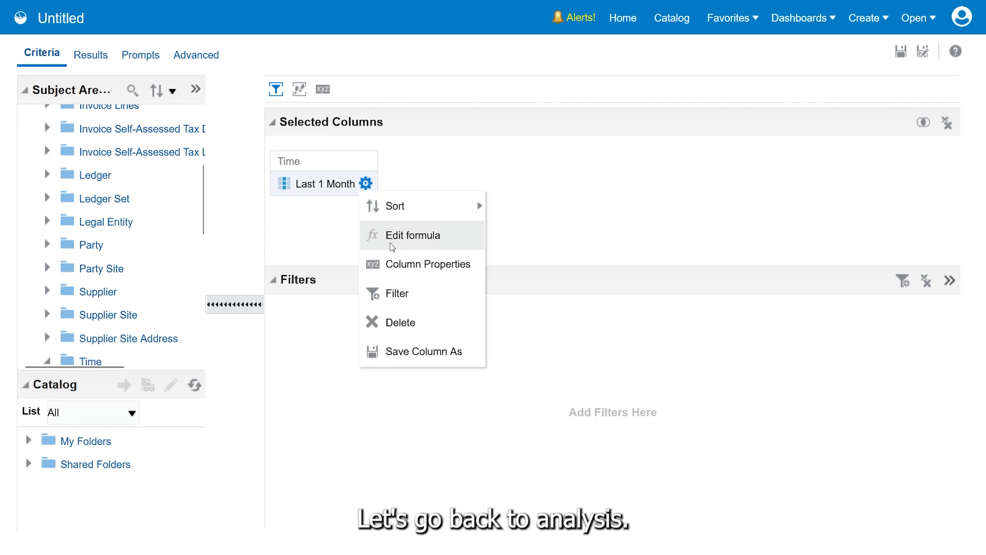
left_click(390, 243)
left_click(514, 238)
left_click_drag(512, 238, 332, 238)
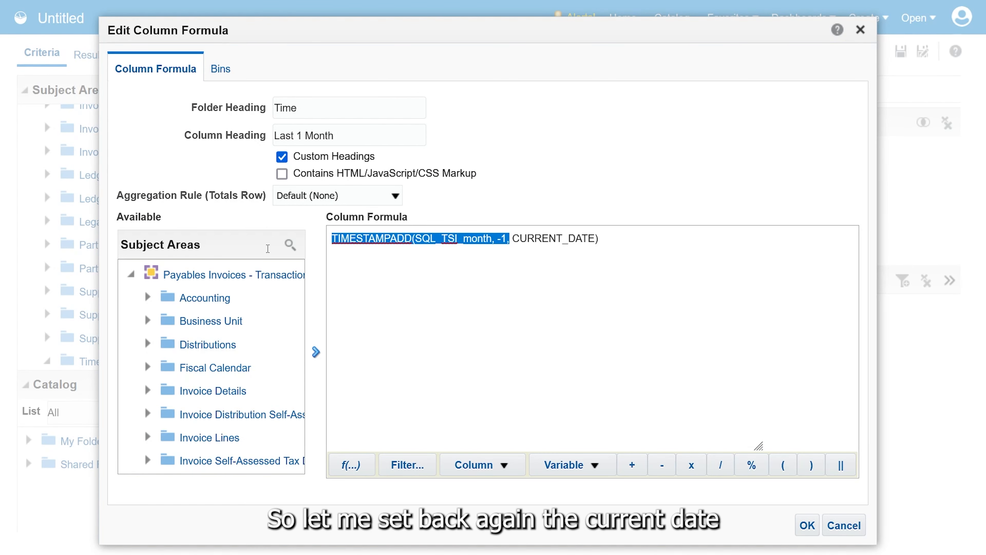
key("BackSpace")
key("BackSpace")
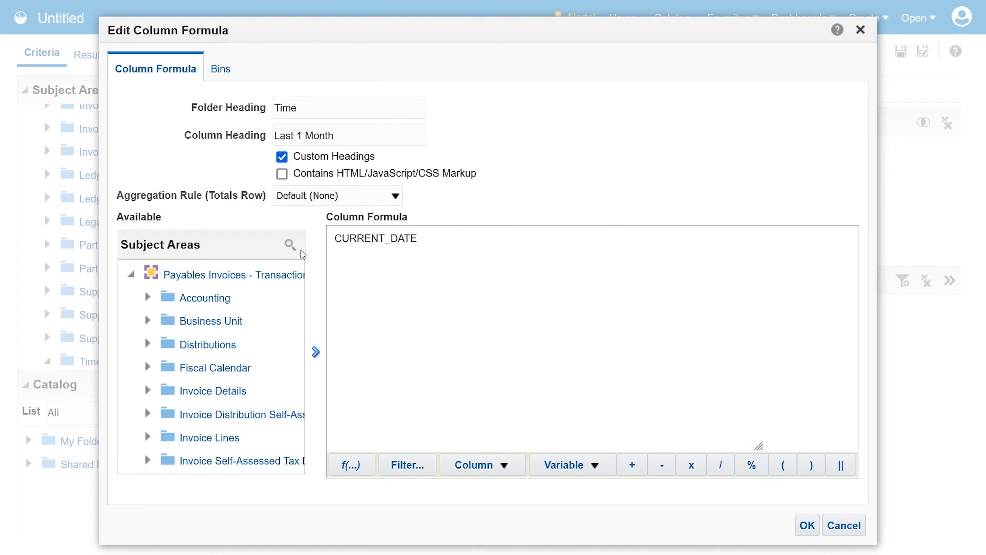
left_click(325, 241)
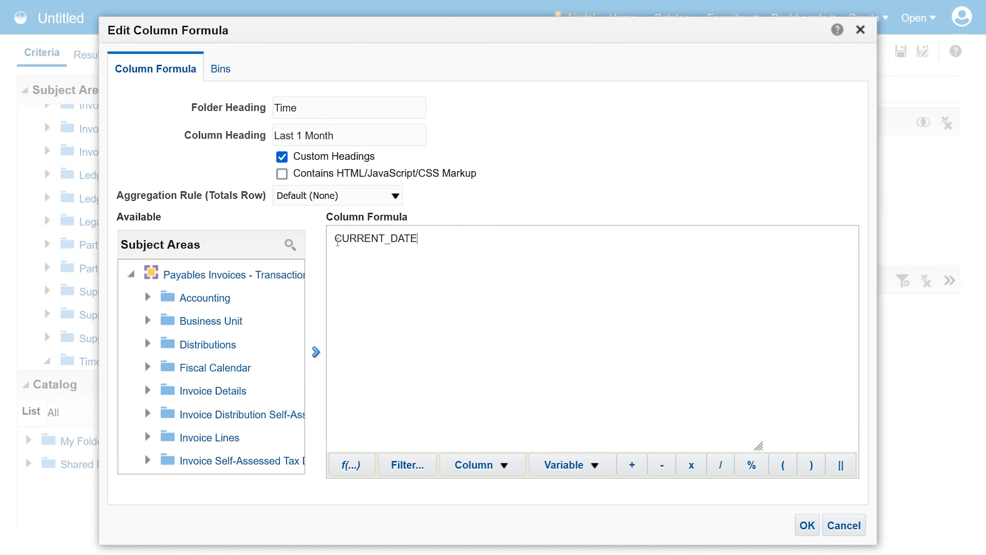
triple_click(341, 137)
type("Current Date")
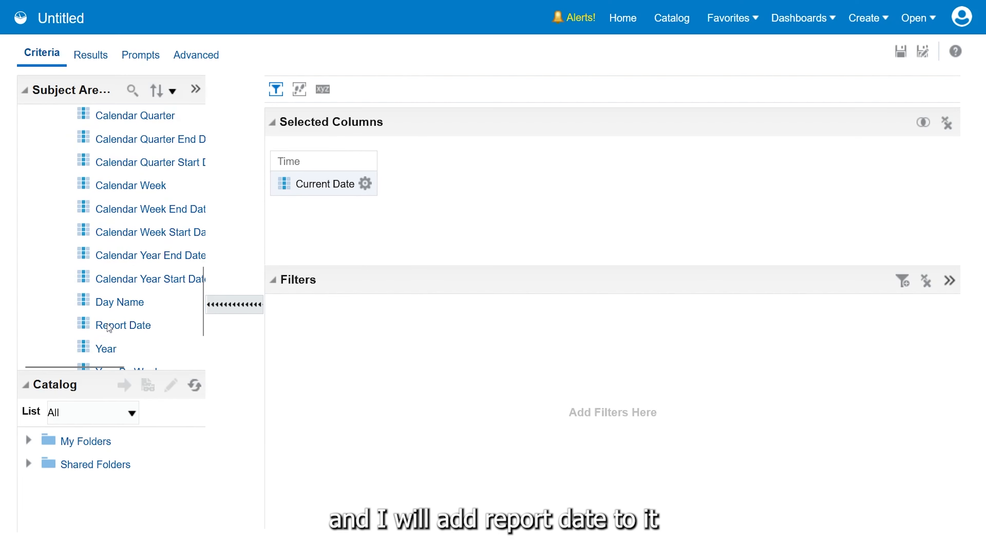
Add the Report Date and Calendar Month Start Date columns from the Time folder to the helper analysis
left_click(109, 328)
double_click(109, 328)
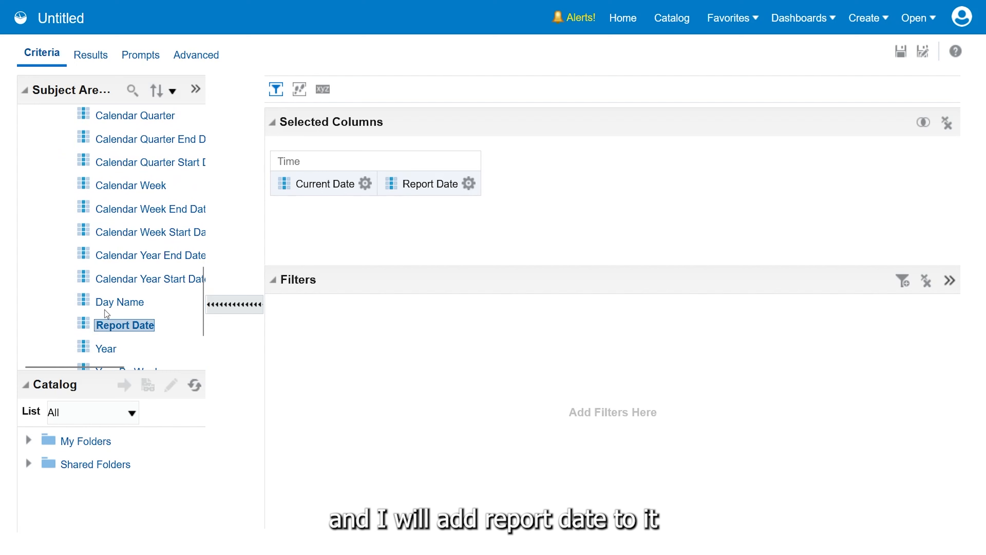
scroll(108, 233, "down", 2)
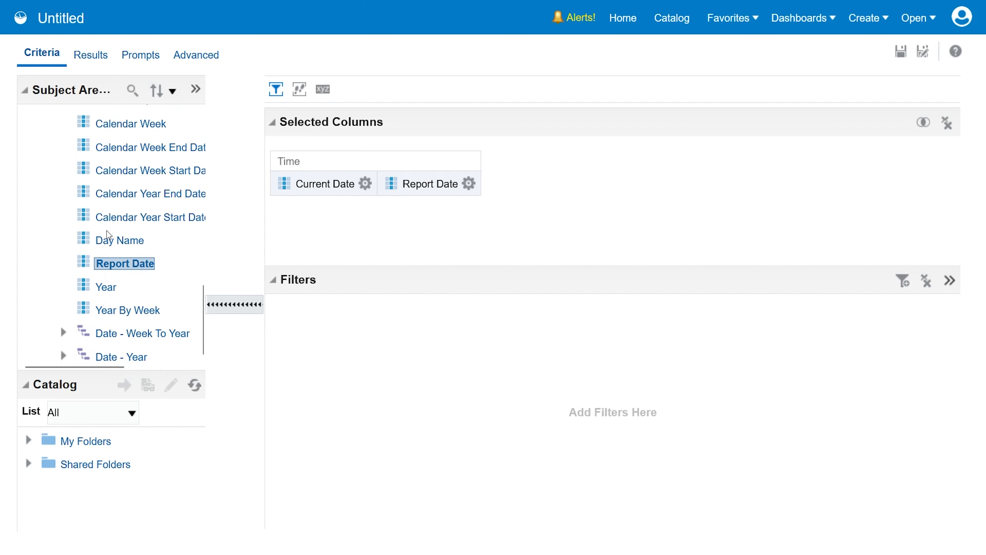
left_click_drag(201, 303, 200, 253)
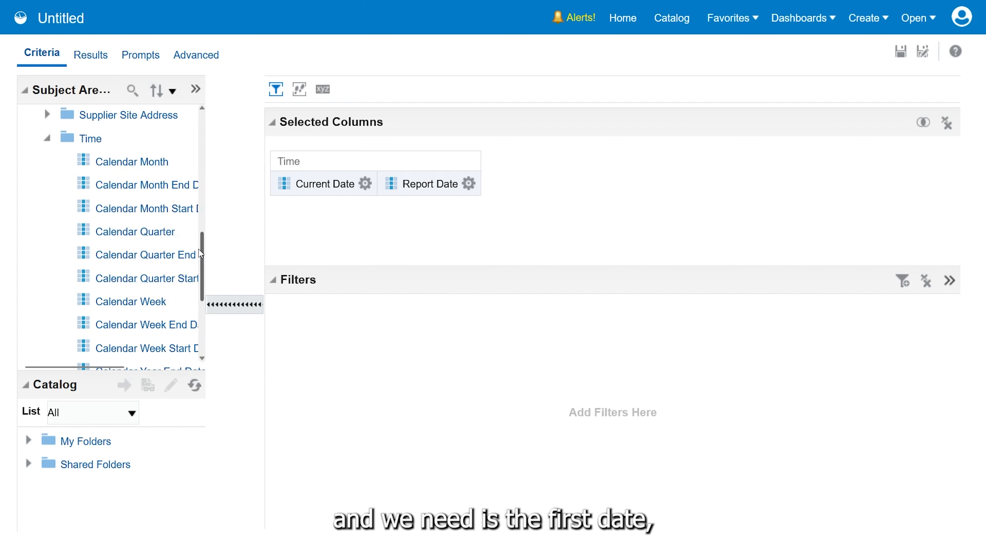
left_click(134, 209)
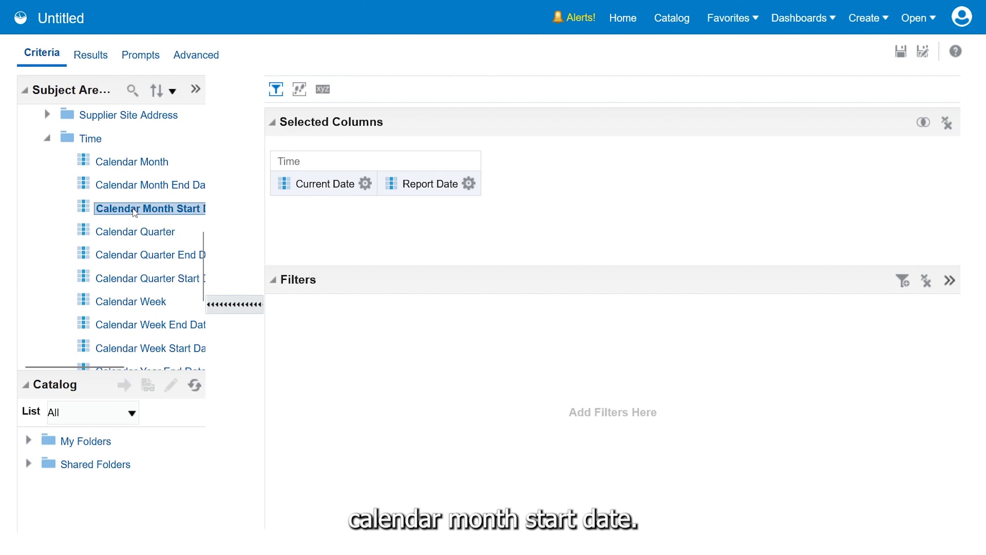
double_click(134, 210)
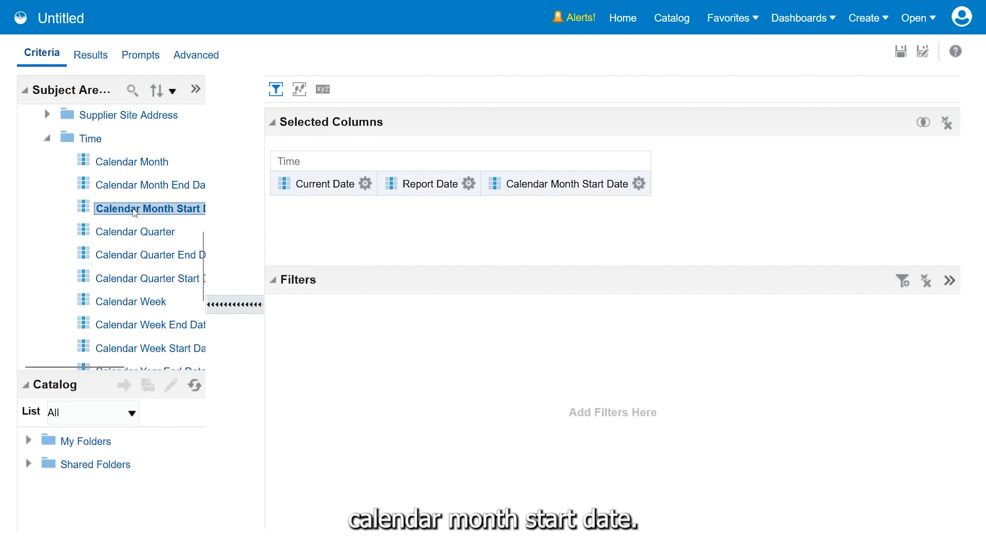
Show the results and sort Report Date descending and back to ascending to examine its date range and month start dates
left_click(90, 54)
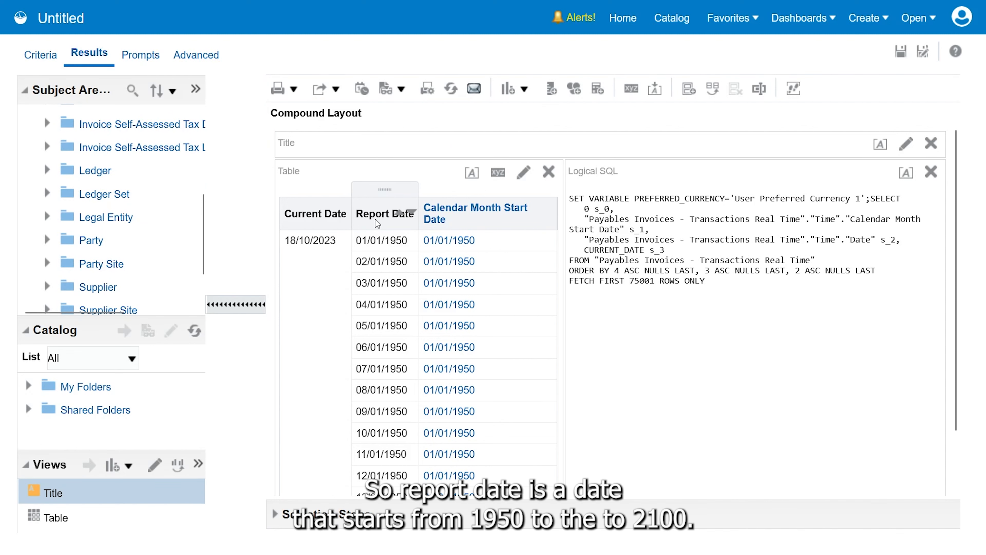
left_click(413, 213)
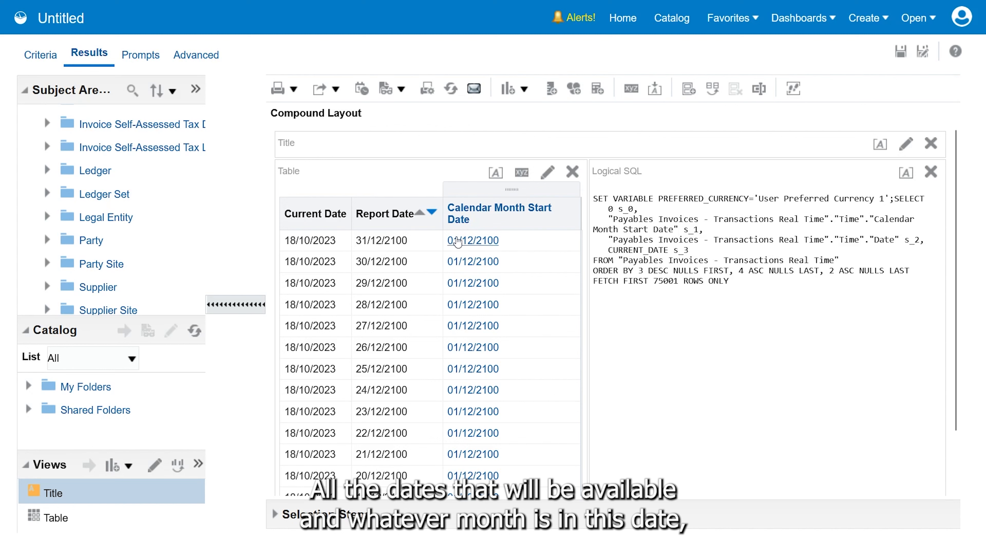
left_click(420, 213)
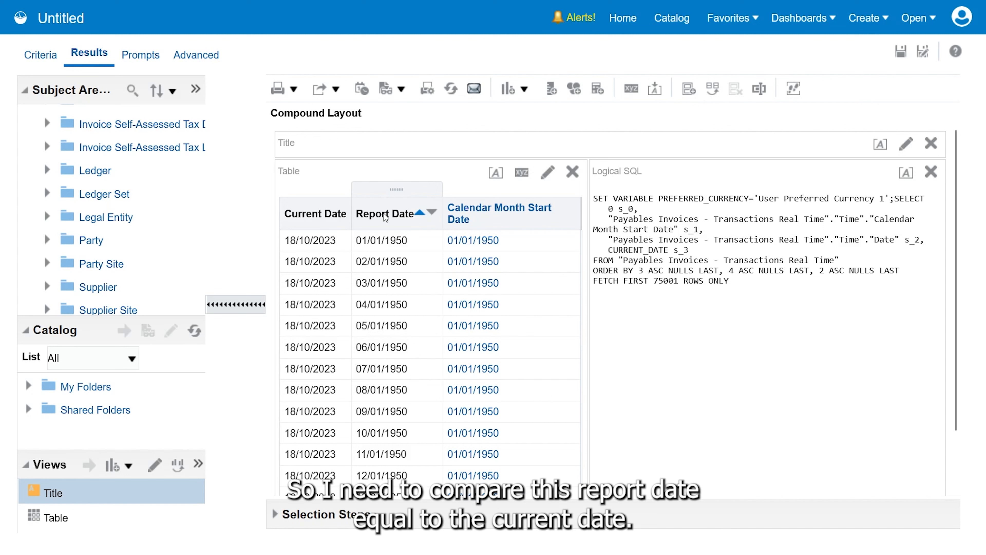
Copy the CURRENT_DATE expression from the Current Date column's formula and close the formula without changes
left_click(53, 62)
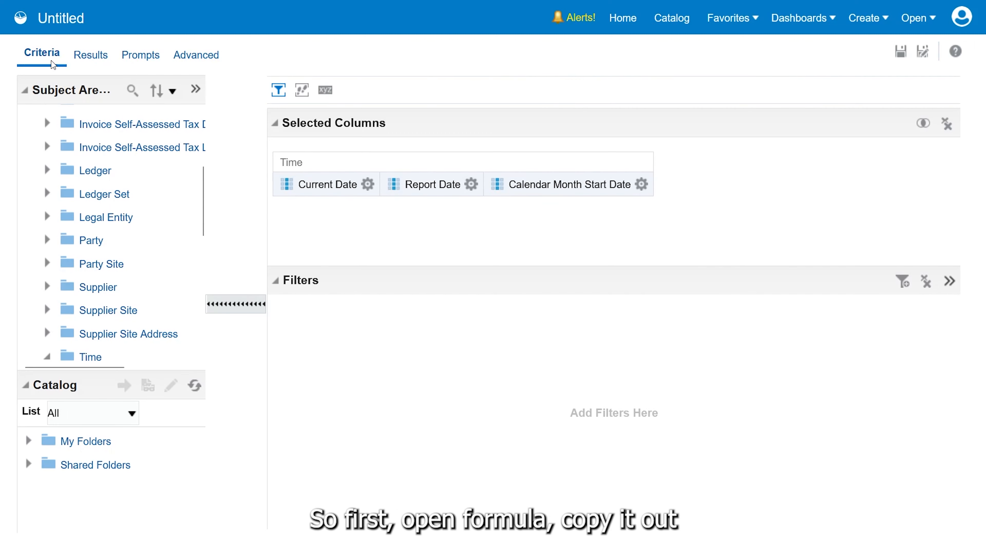
left_click(367, 184)
left_click(392, 235)
key("ctrl+c")
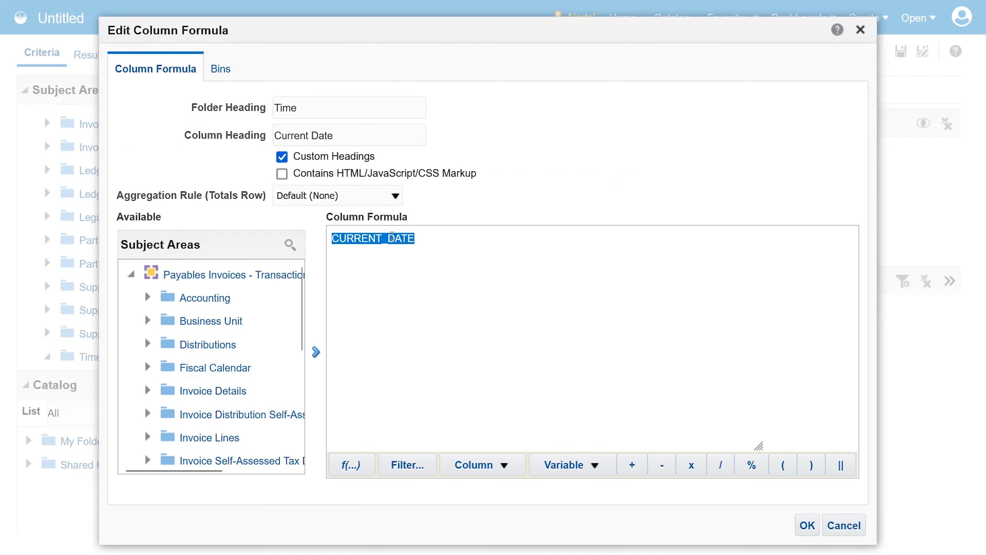
left_click(837, 522)
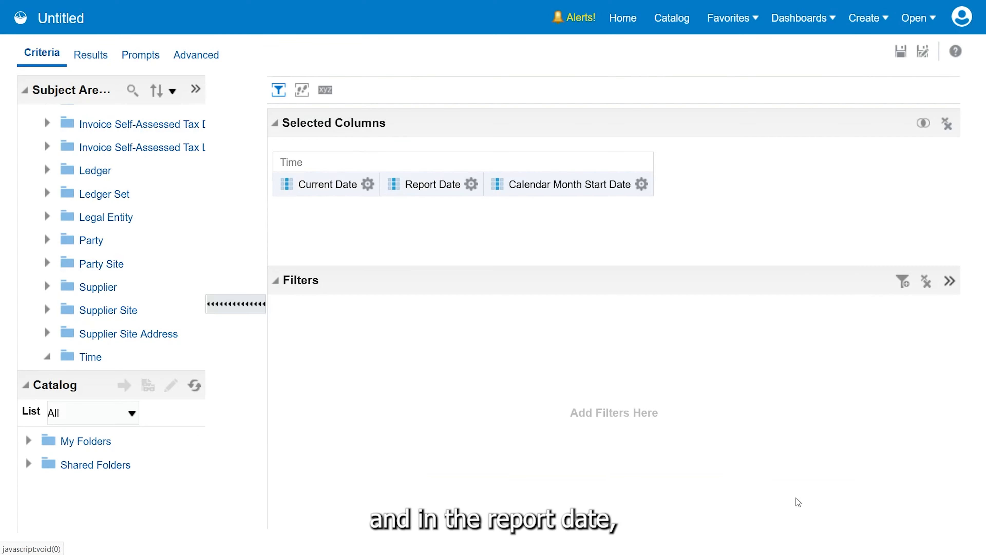
Filter Report Date as equal to the SQL expression CURRENT_DATE and show the analysis results
left_click(471, 184)
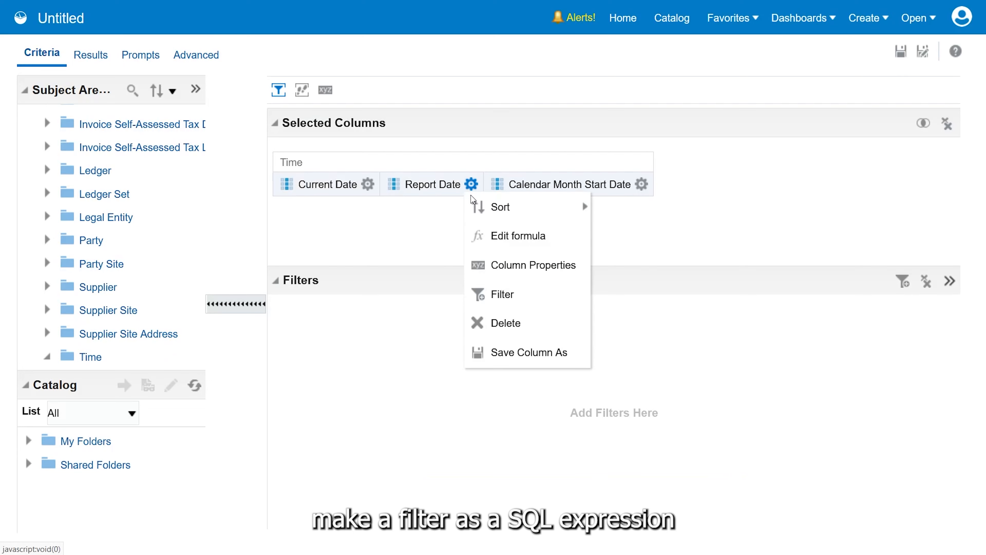
left_click(502, 293)
left_click(460, 259)
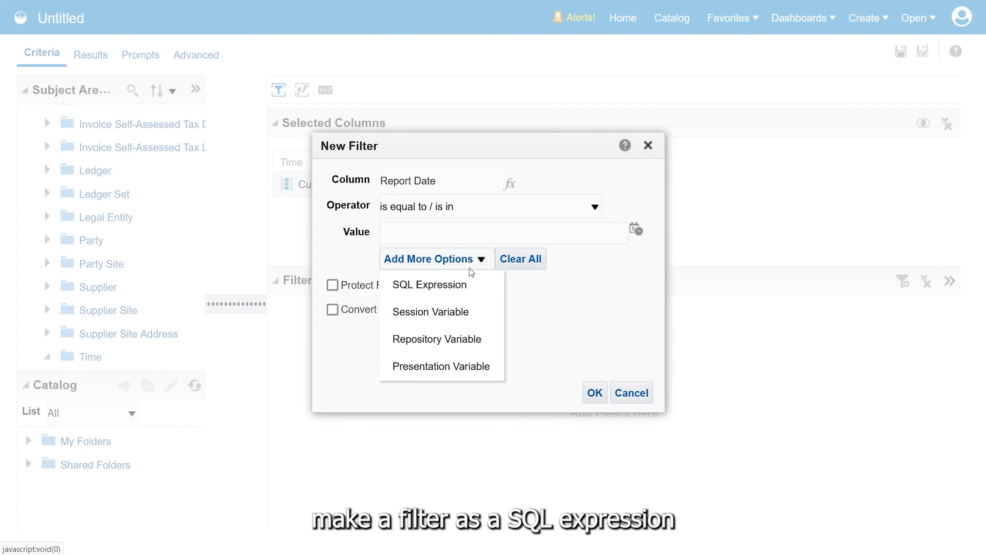
left_click(466, 283)
key("ctrl+v")
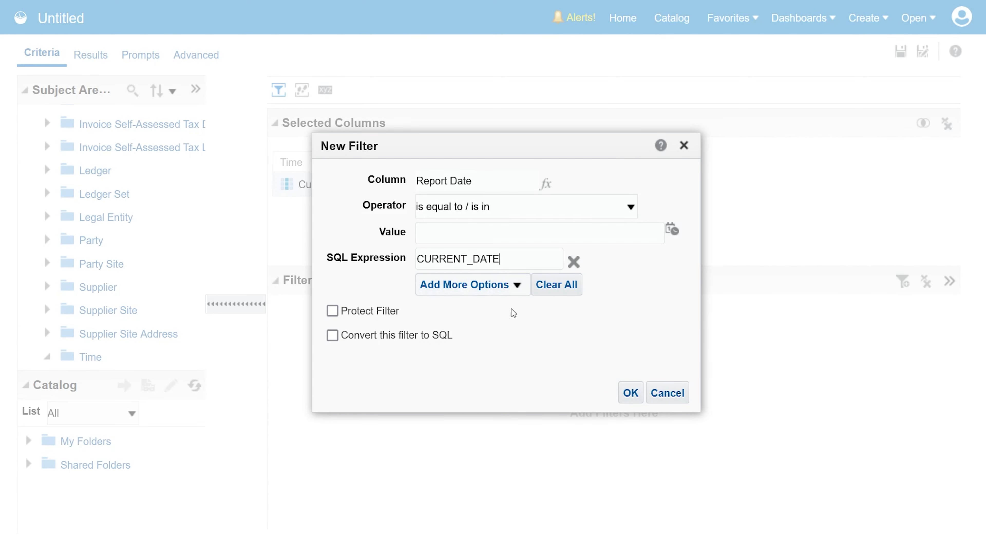
left_click(621, 394)
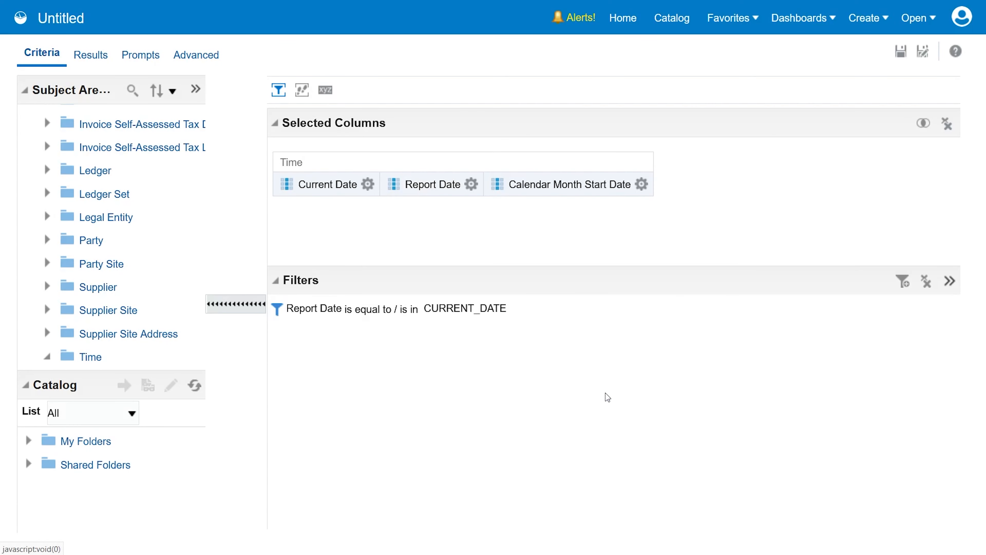
left_click(91, 59)
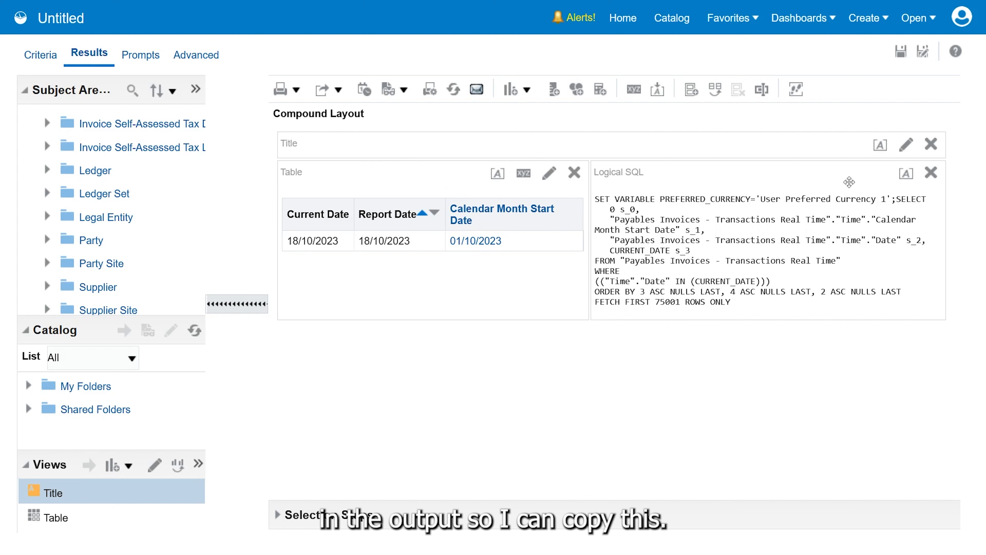
Replace the first default-selection SQL of the Invoice Creation Date prompt with the helper analysis's logical SQL from SELECT up to ORDER BY
left_click_drag(895, 201, 814, 287)
key("ctrl+c")
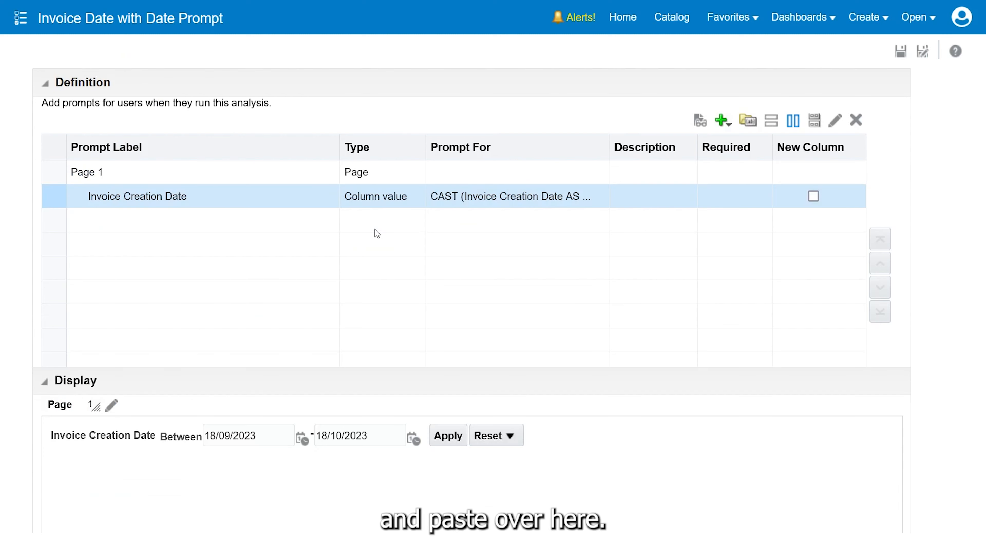
left_click_drag(165, 196, 278, 195)
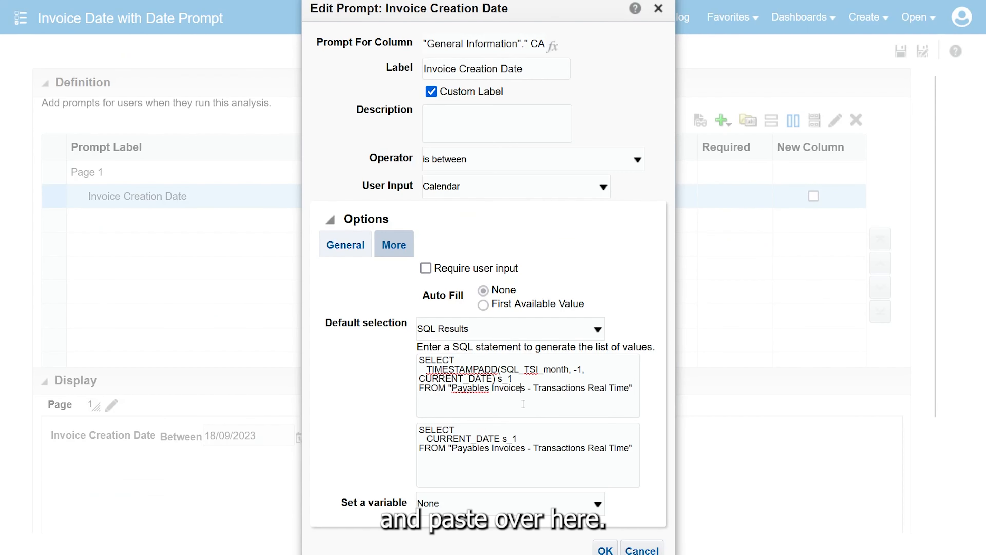
key("ctrl+a")
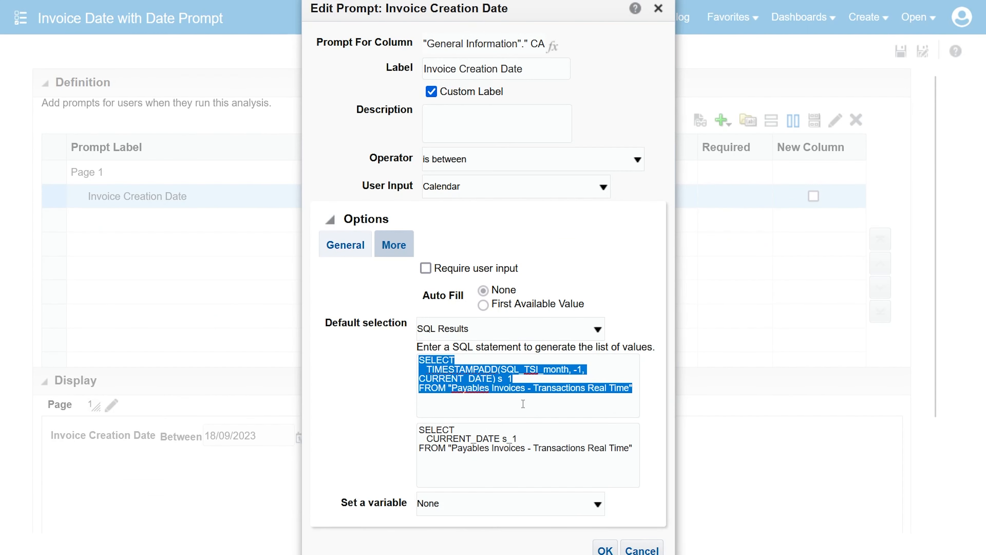
key("ctrl+v")
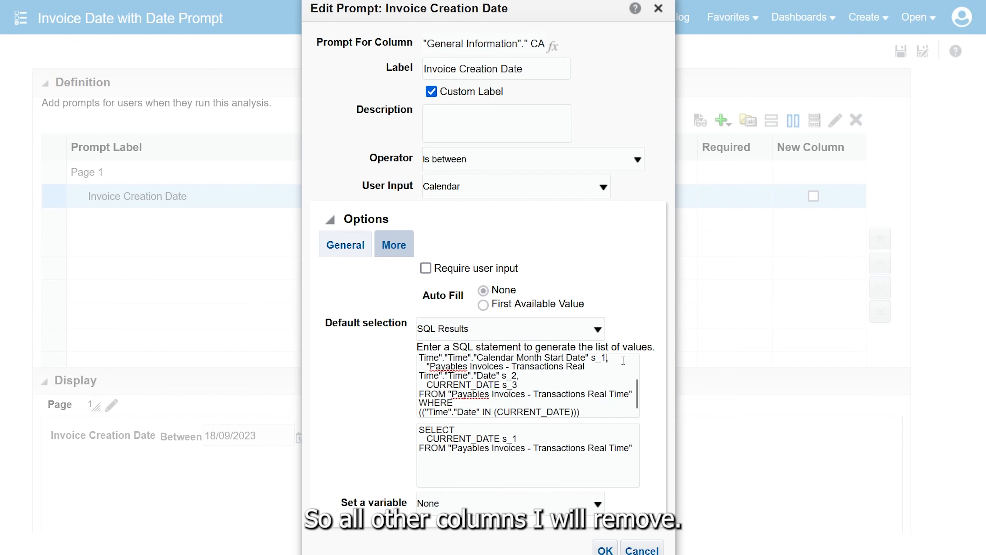
Trim the first default SQL to select only Calendar Month Start Date, without a trailing comma before FROM, and save the prompt
key("shift+Down")
key("shift+Down")
key("shift+Down")
key("Delete")
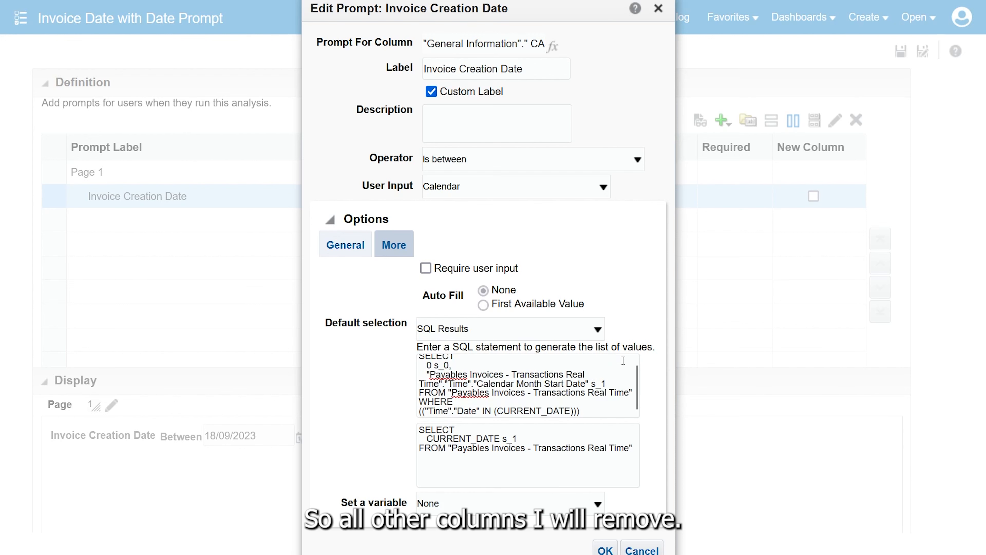
key("shift+Up")
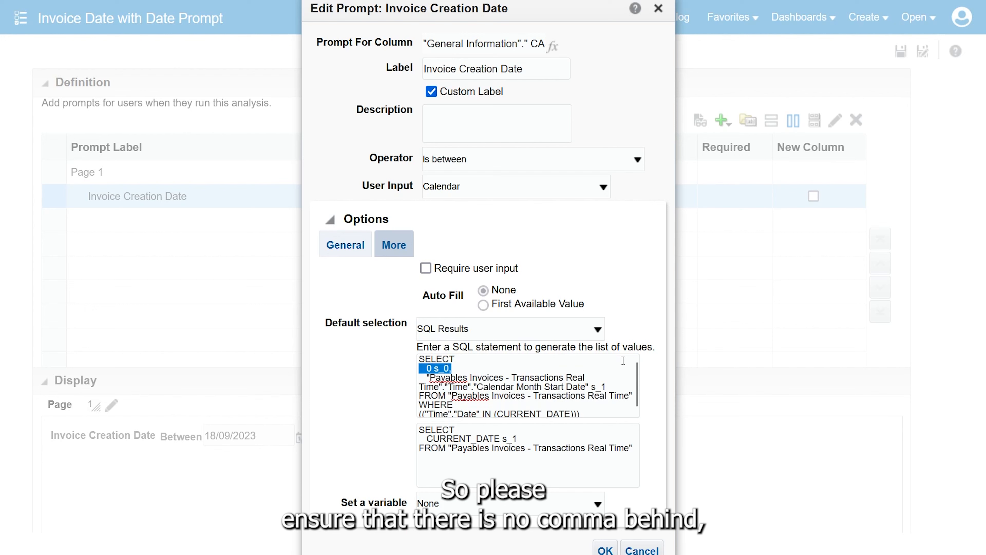
key("Delete")
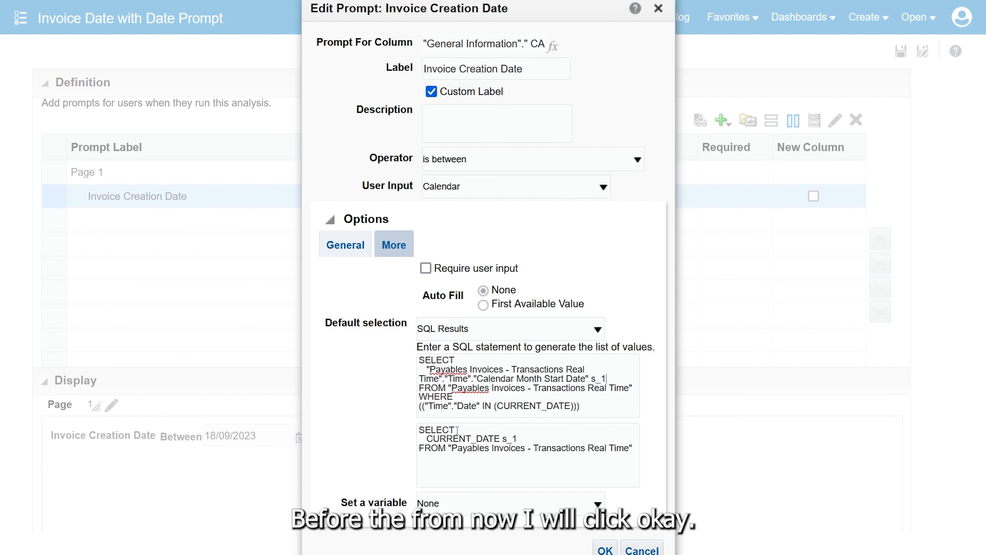
left_click(605, 548)
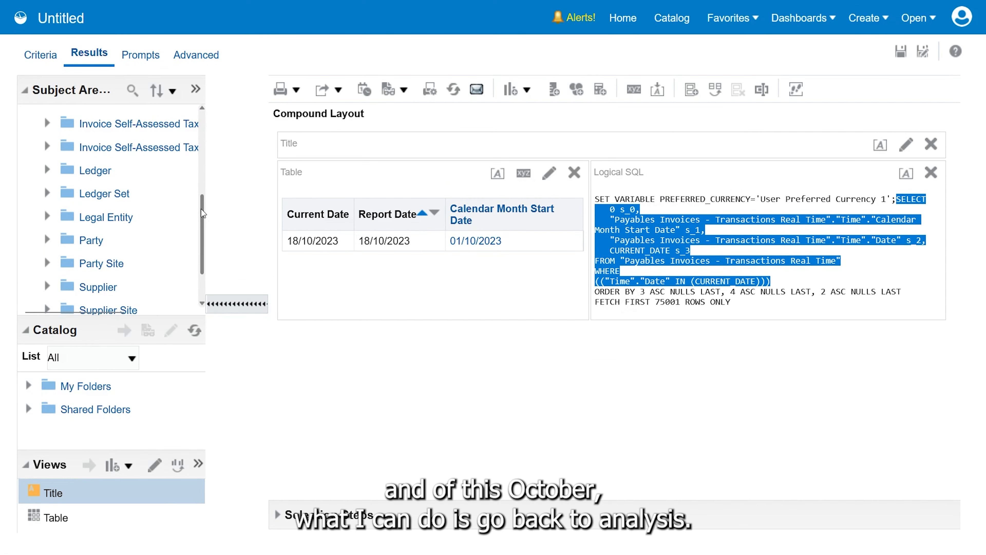
Add the Calendar Month End Date column from the Time folder to the helper analysis's results table, before Calendar Month Start Date
scroll(202, 213, "down", 2)
left_click(47, 301)
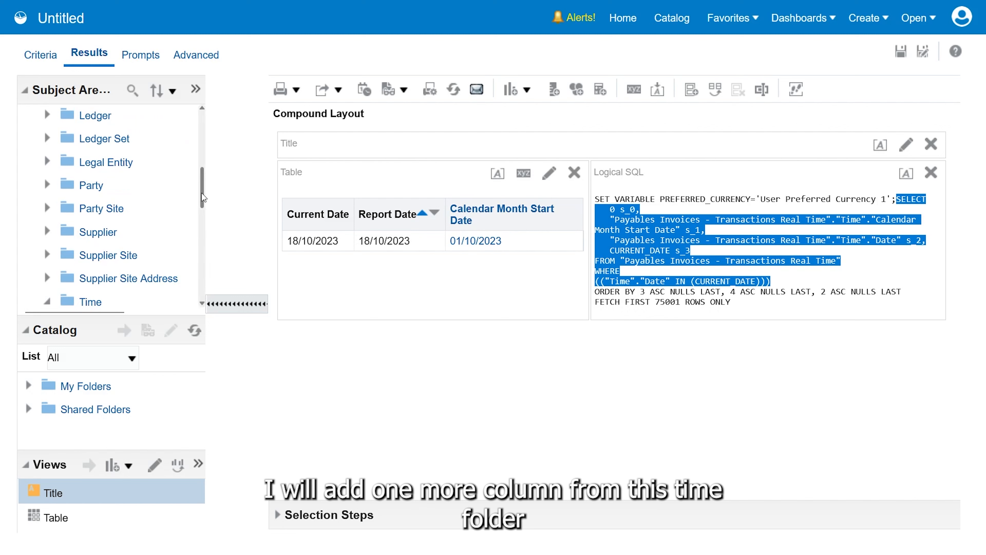
left_click_drag(202, 197, 201, 233)
left_click(148, 185)
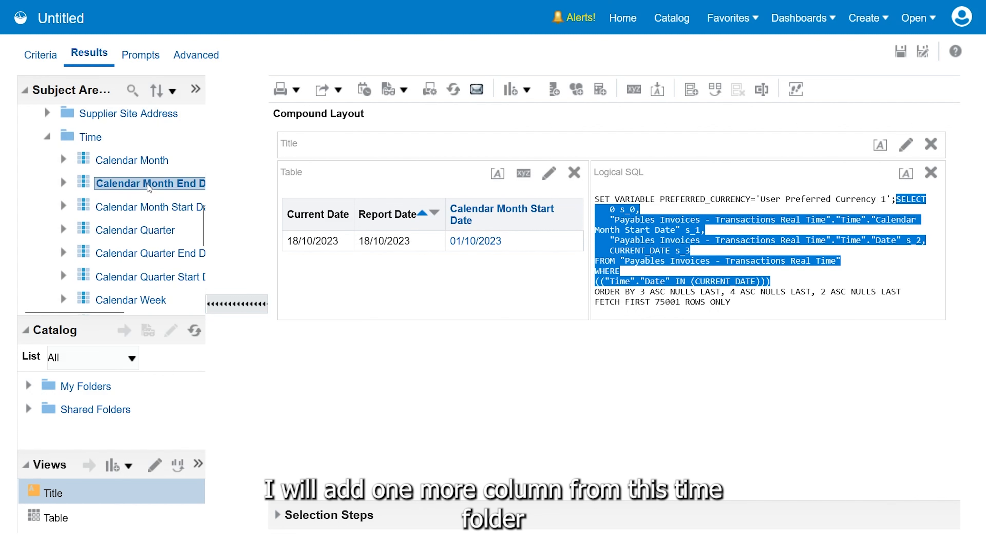
left_click_drag(148, 184, 446, 235)
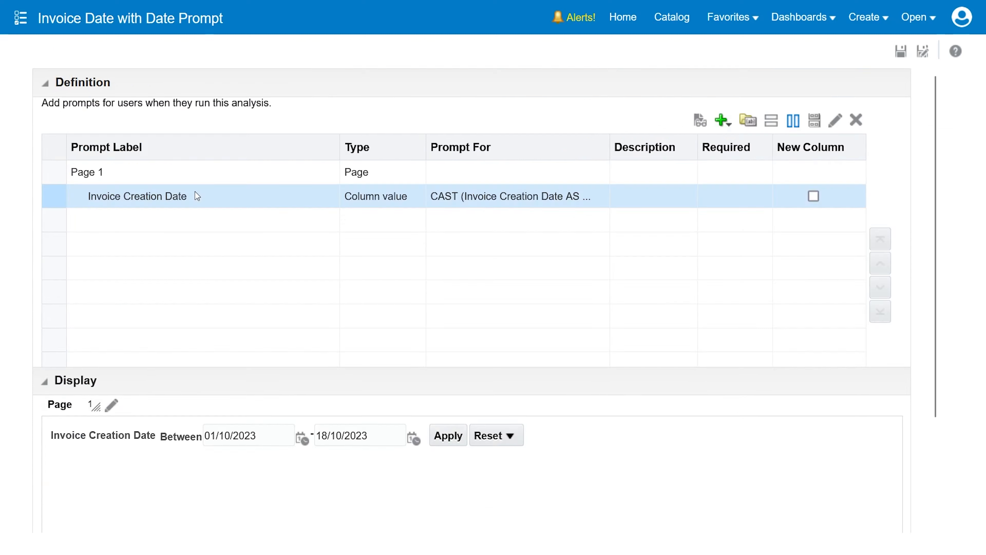
Replace the prompt's second default SQL with the month-start query, changed to select Calendar Month End Date, and save the prompt
double_click(196, 194)
left_click(534, 458)
key("ctrl+a")
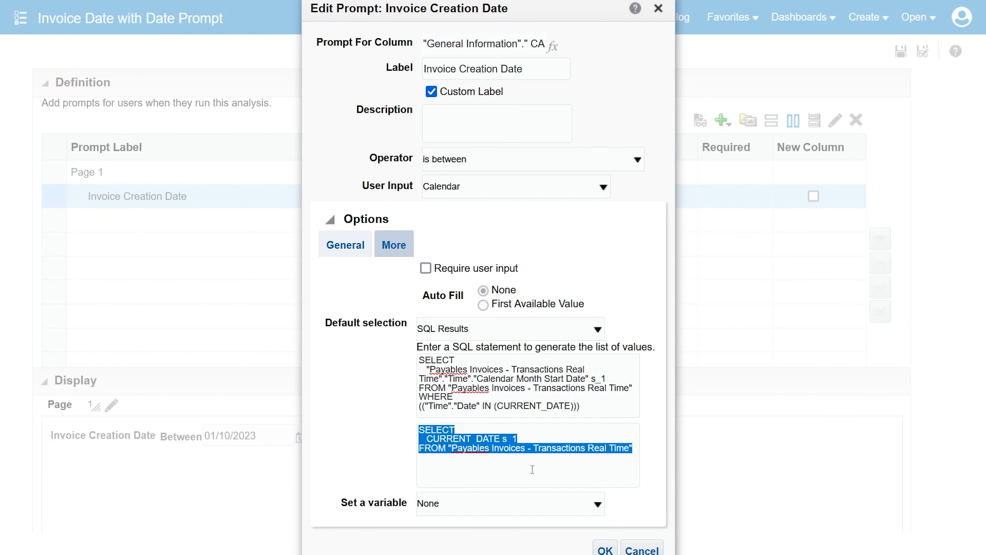
type("SELECT   \"Payables Invoices - Transactions Real Time\".\"Time\".\"Calendar Month Start Date\" s_1 FROM \"Payables Invoices - Transactions Real Time\" WHERE ((\"Time\".\"Date\" IN (CURRENT_DATE)))")
double_click(552, 448)
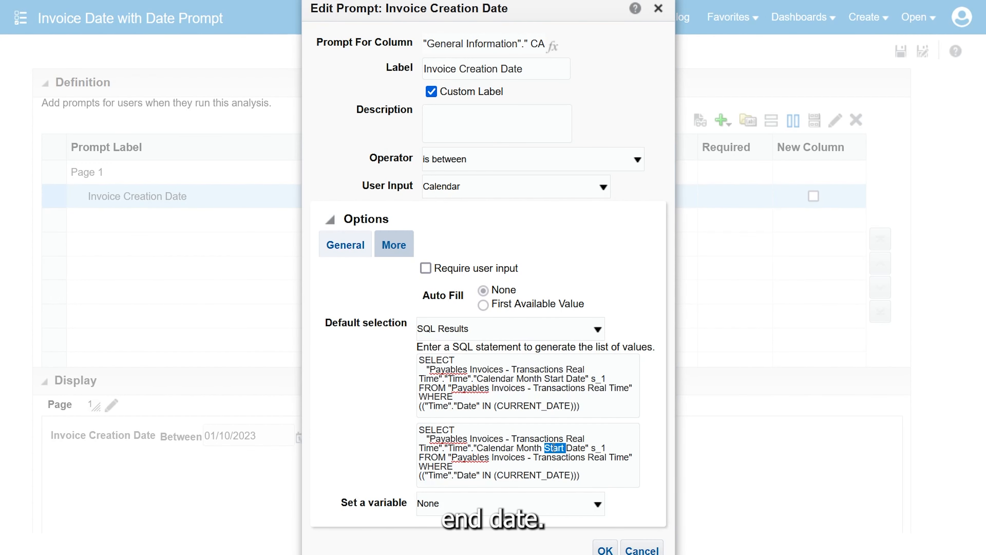
type("End")
left_click(613, 550)
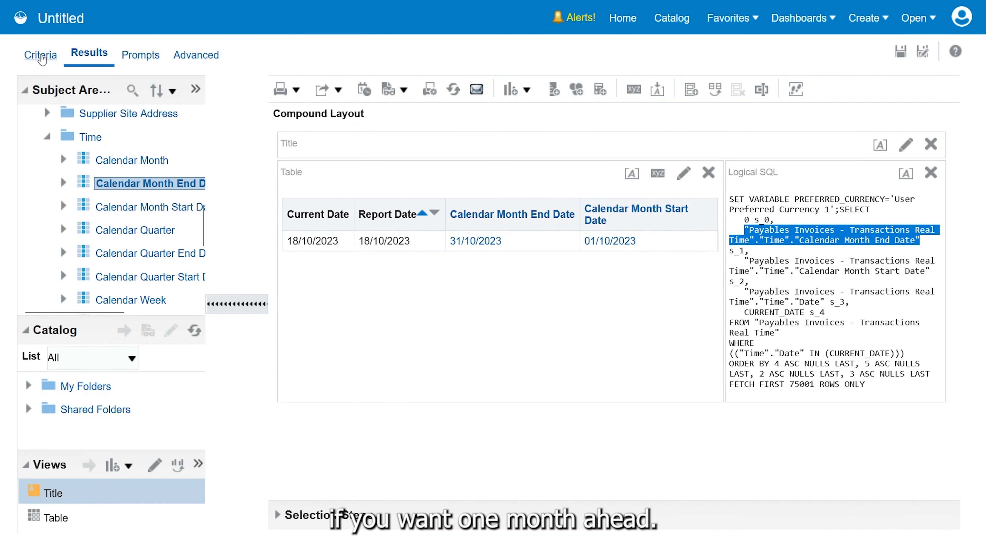
Replace the Current Date column's formula in the helper analysis with the TimestampAdd calendar function
left_click(41, 57)
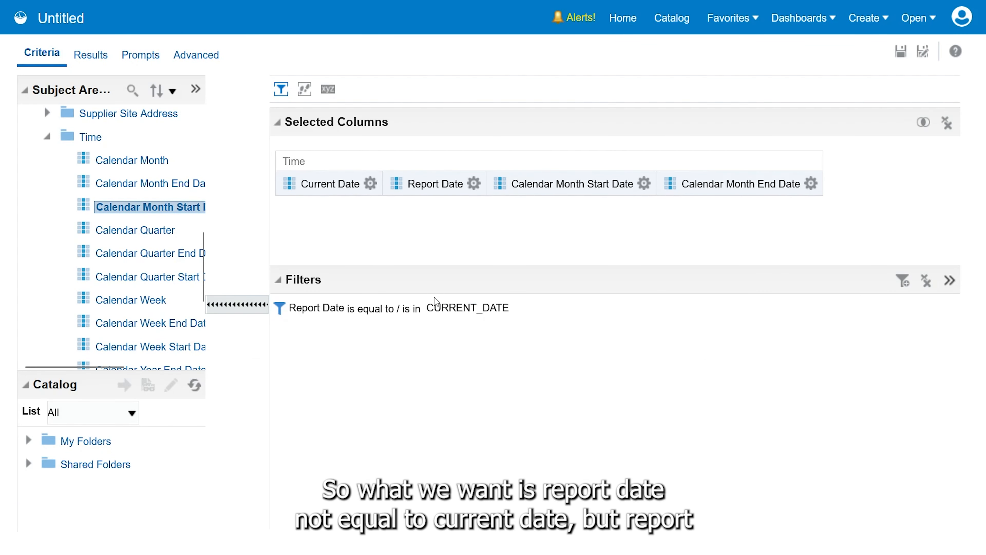
mouse_move(423, 309)
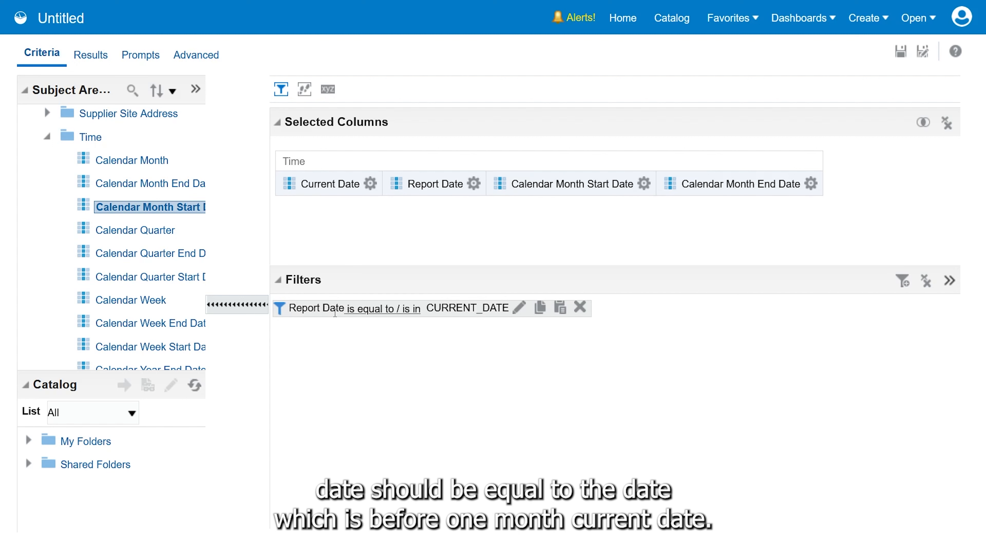
left_click(370, 184)
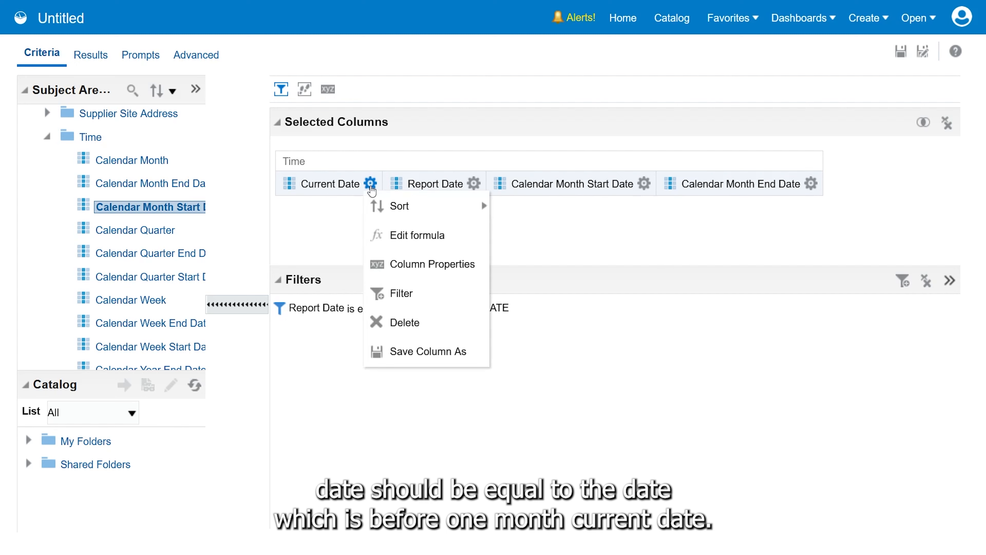
left_click(389, 240)
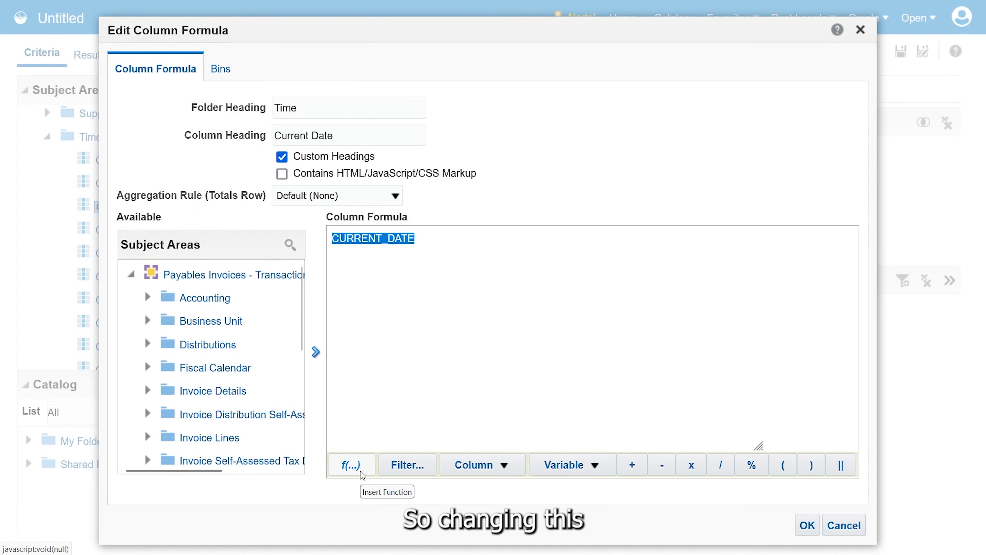
key("BackSpace")
left_click(358, 468)
left_click(367, 227)
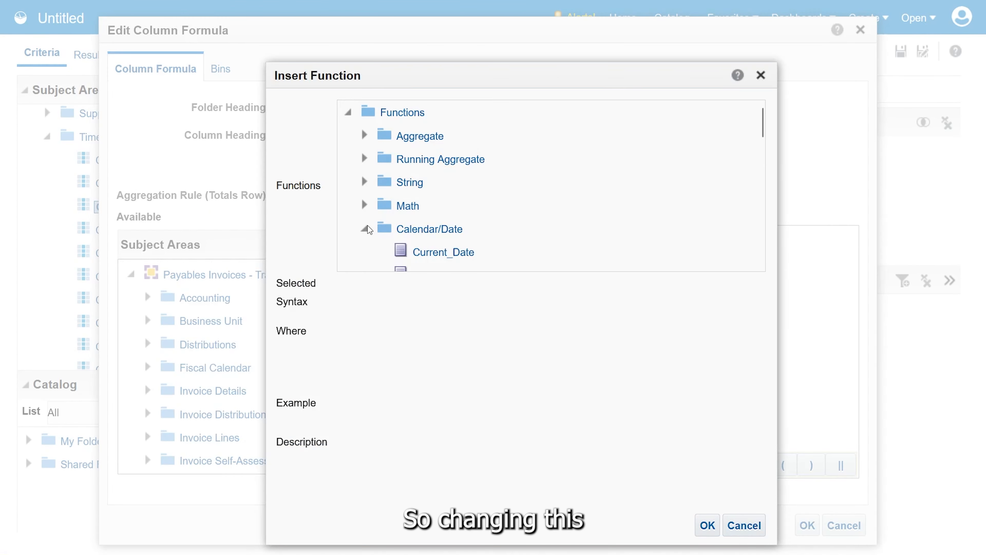
left_click(411, 250)
scroll(489, 230, "down", 2)
scroll(490, 232, "down", 8)
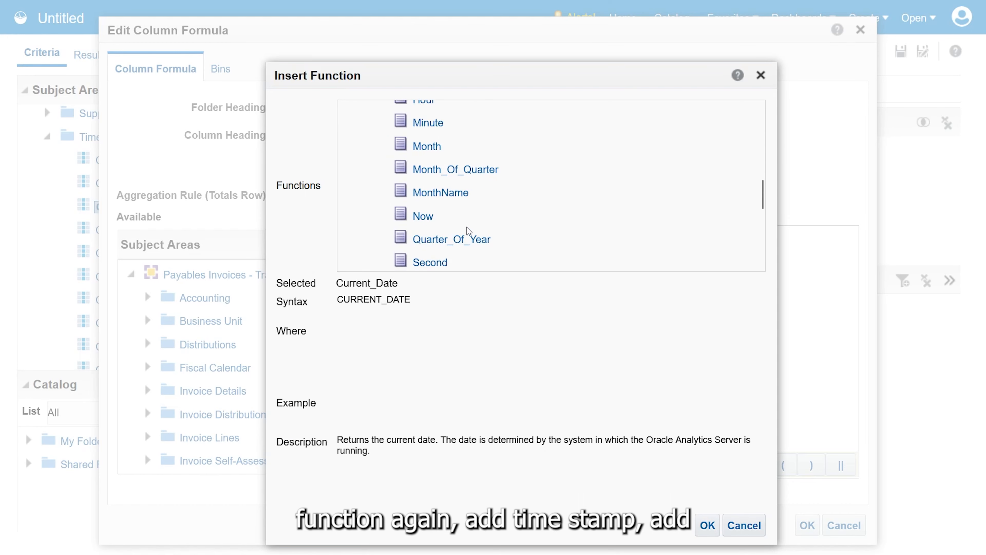
double_click(439, 154)
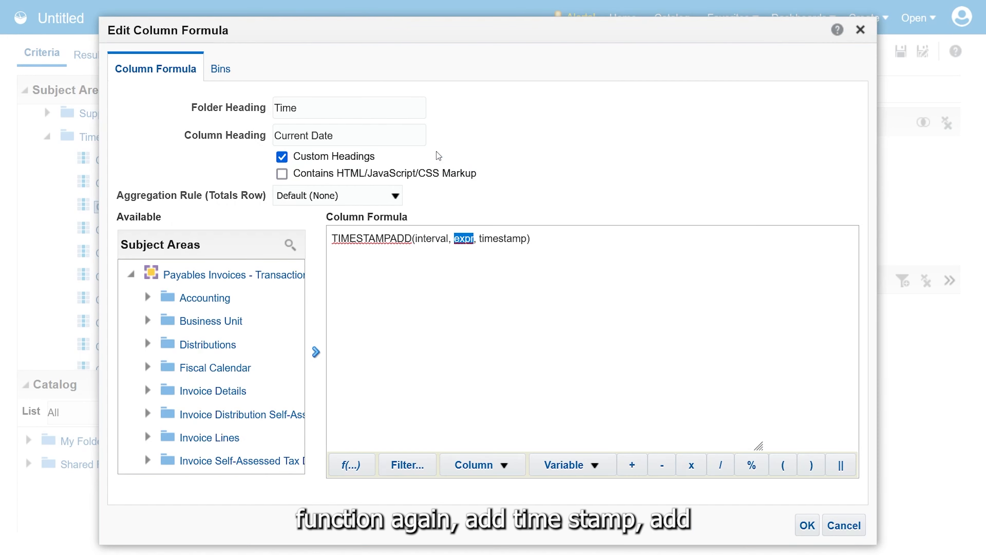
Fill in the function's arguments so the formula reads TIMESTAMPADD(SQL_TSI_MONTH, -1, CURRENT_DATE)
double_click(430, 238)
type("SQL")
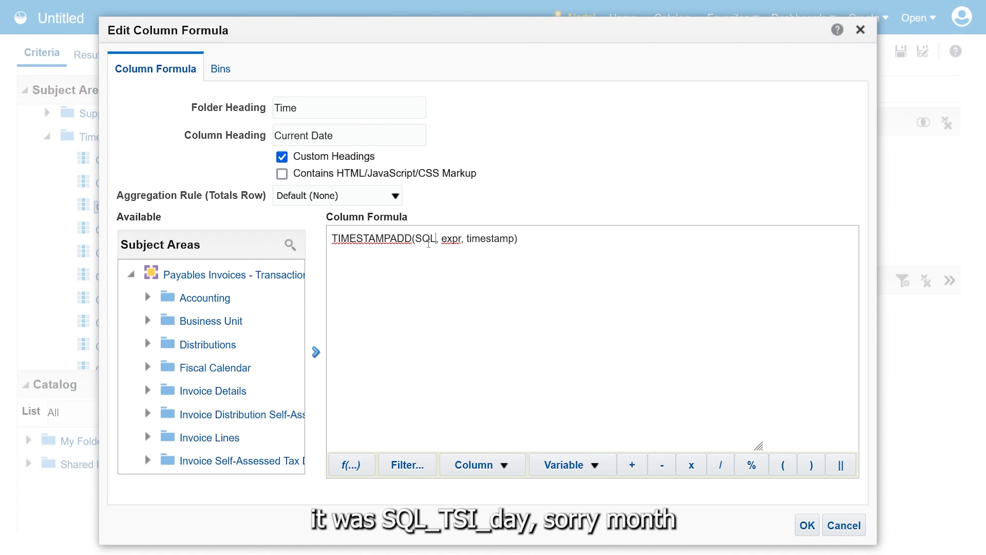
type("_TSI_DAY")
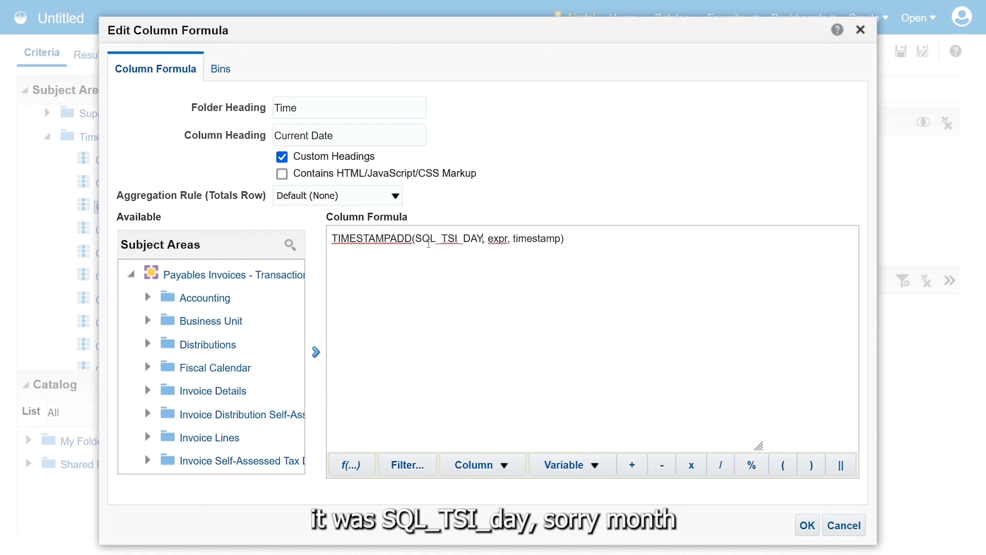
key("BackSpace")
key("BackSpace")
key("BackSpace")
type("MONTH")
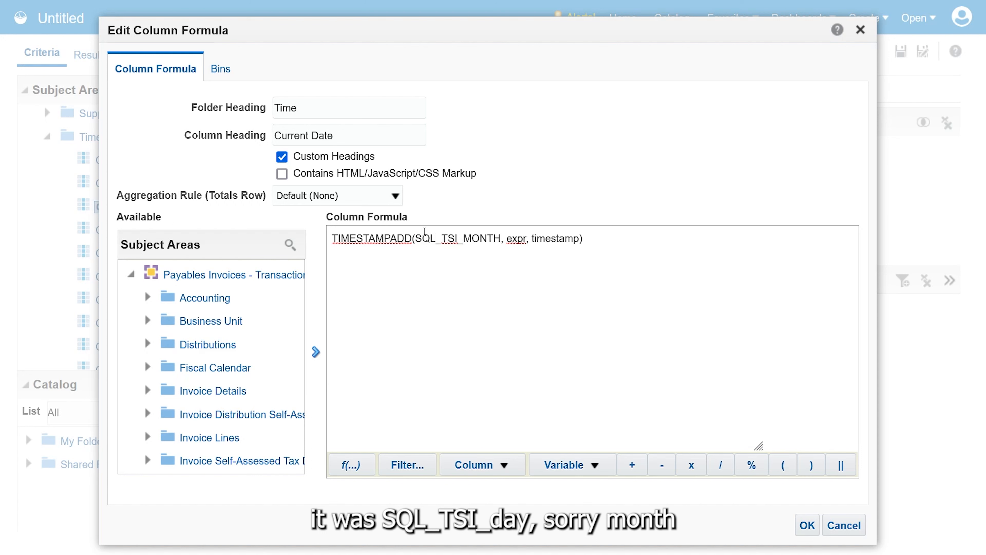
key("Right")
key("Delete")
key("Delete")
key("Delete")
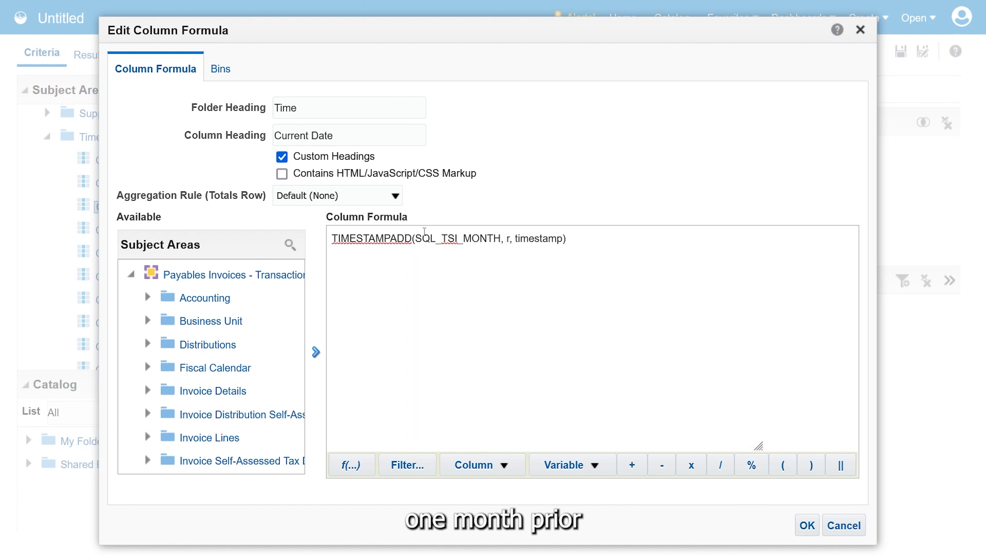
key("Delete")
type("-1")
key("shift+End")
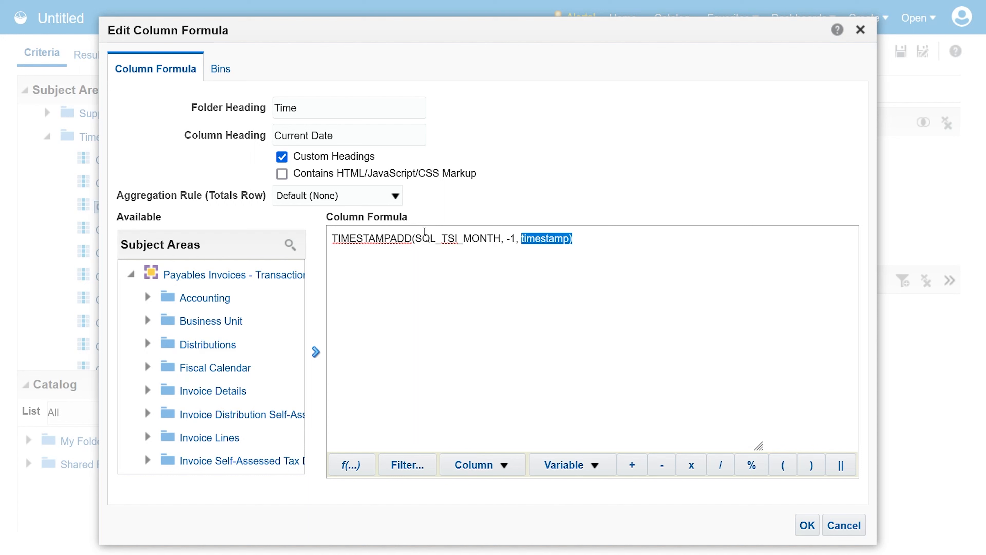
key("shift+Left")
type("CURRENT_DATE")
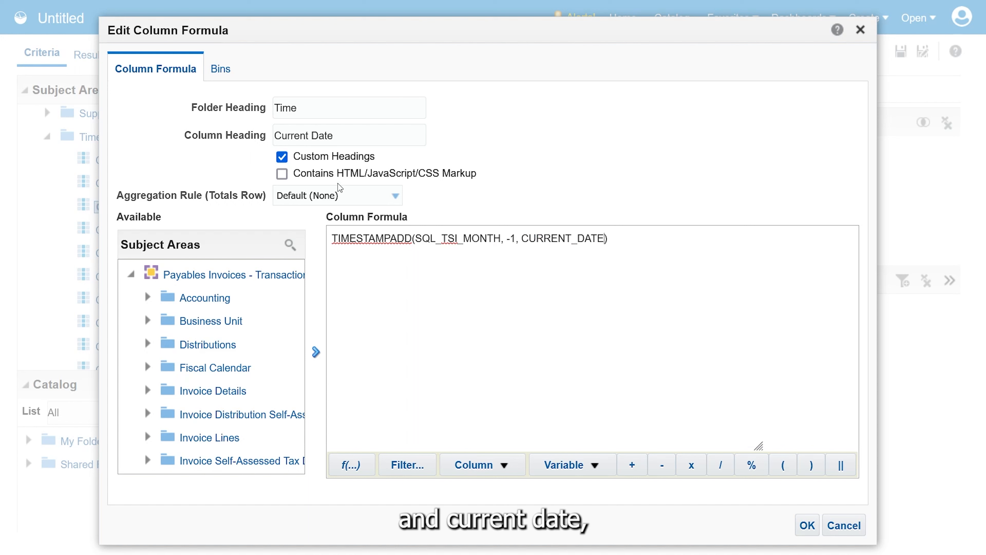
Rename the column heading to Prev Month and apply the formula changes
left_click(249, 141)
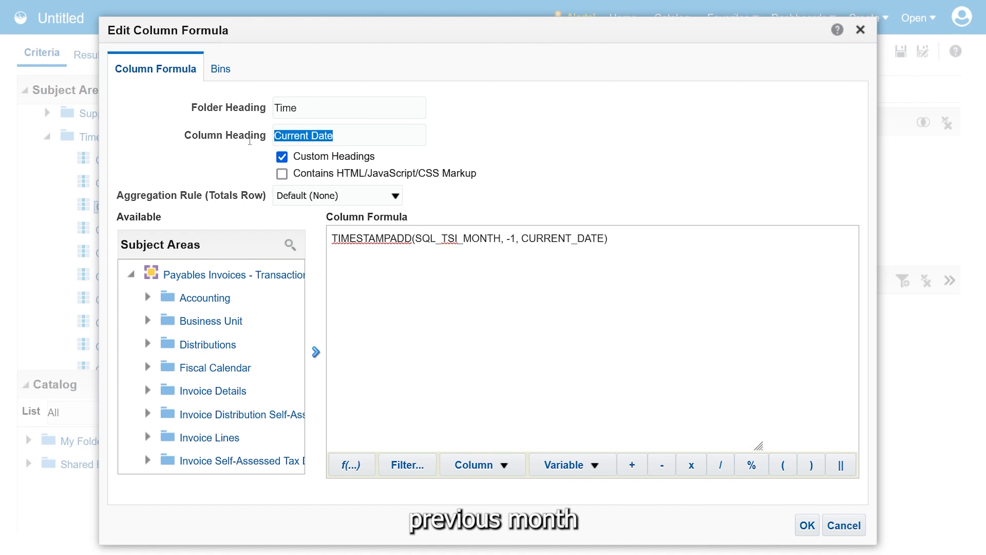
type("Prev Month")
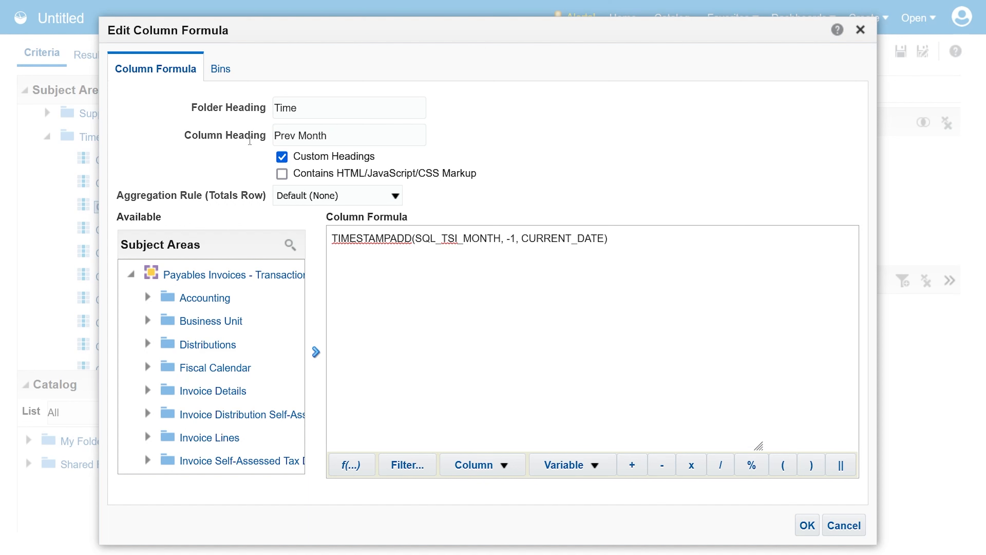
key("Return")
Copy the Prev Month column's TIMESTAMPADD expression and use it as the SQL expression of the Report Date filter
left_click(363, 183)
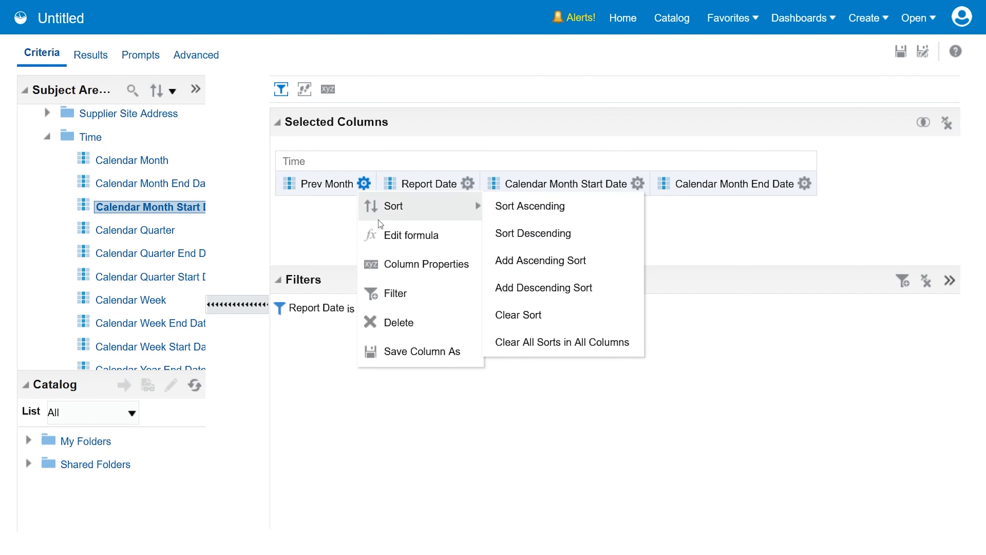
left_click(382, 232)
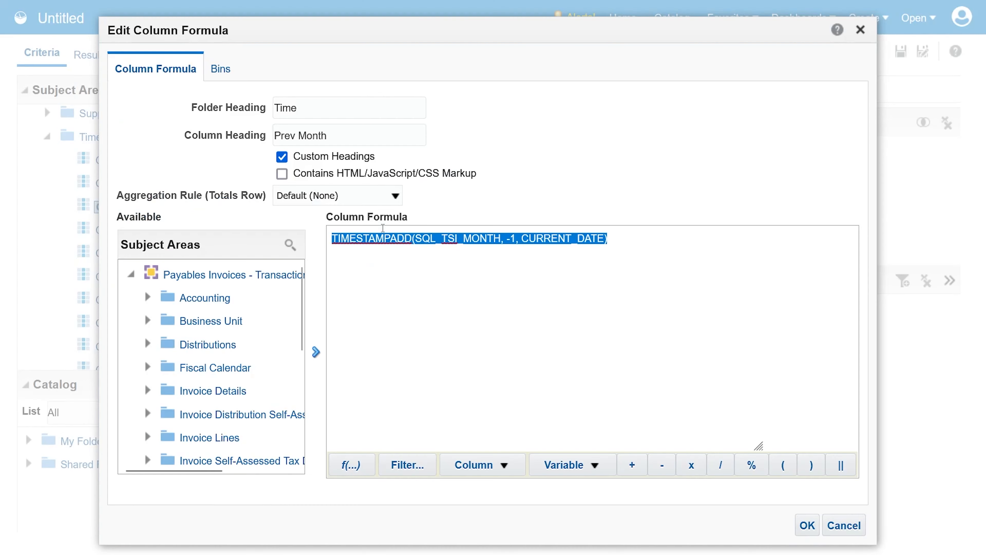
left_click(860, 523)
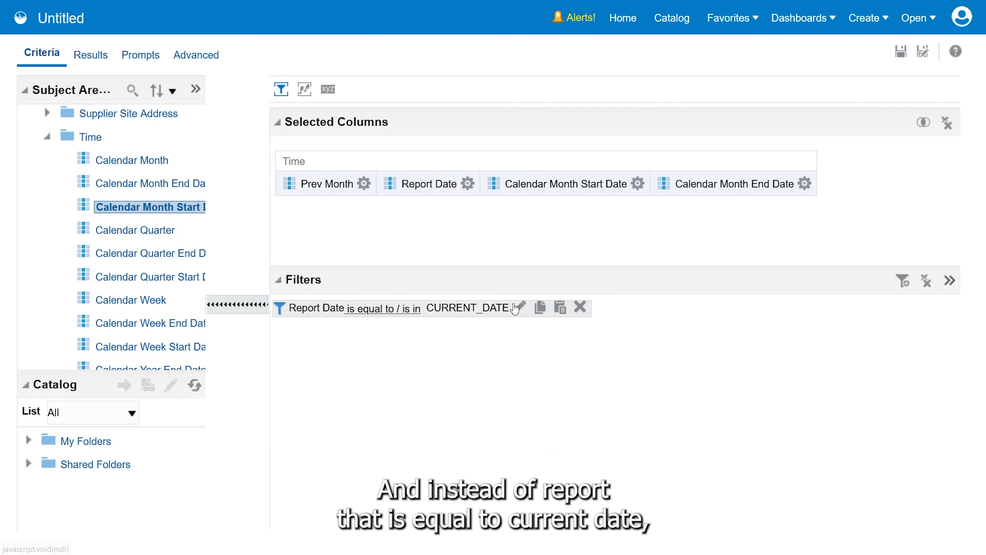
left_click(515, 308)
left_click_drag(510, 259, 375, 270)
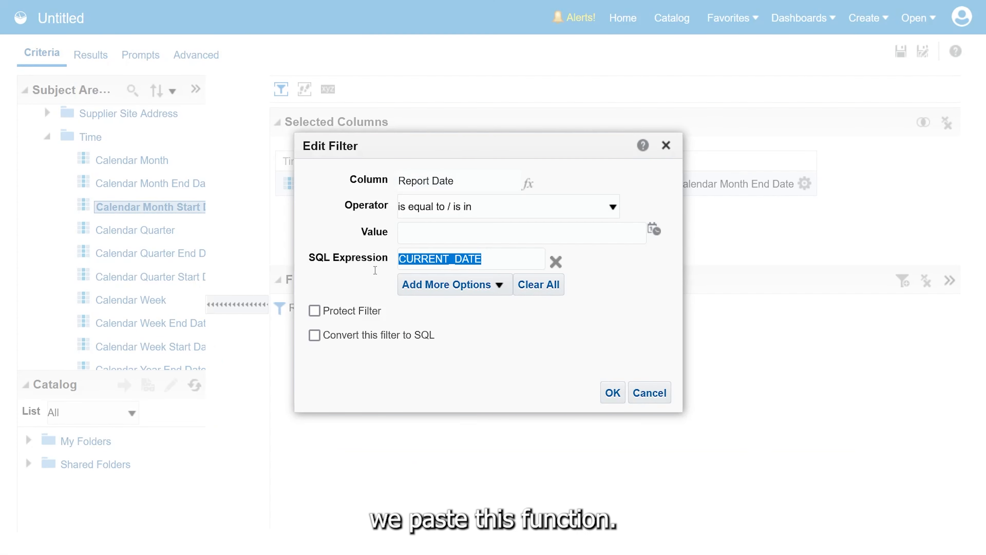
key("ctrl+v")
left_click(615, 394)
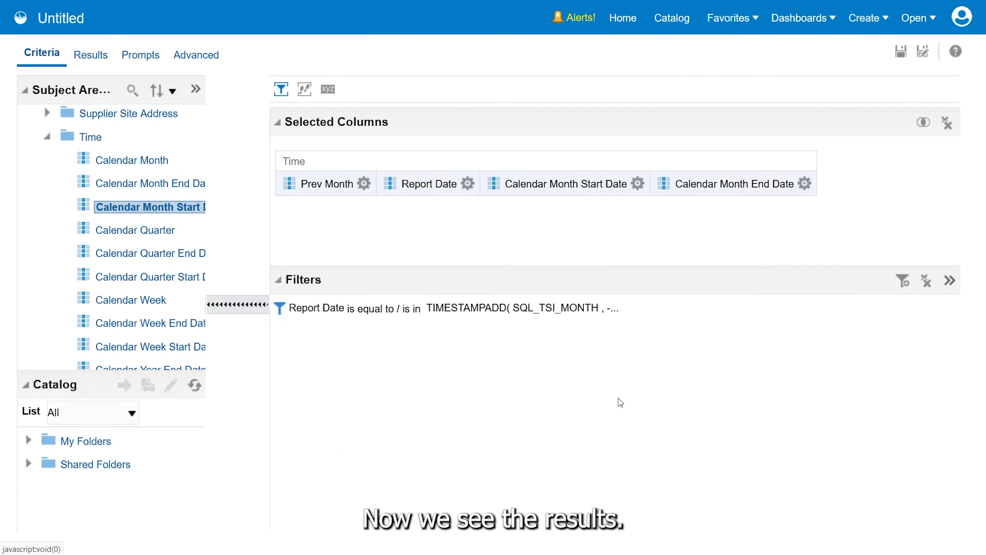
Copy the helper analysis's logical SQL from SELECT up to ORDER BY and replace the Invoice Creation Date prompt's start-date default SQL with it
left_click(89, 55)
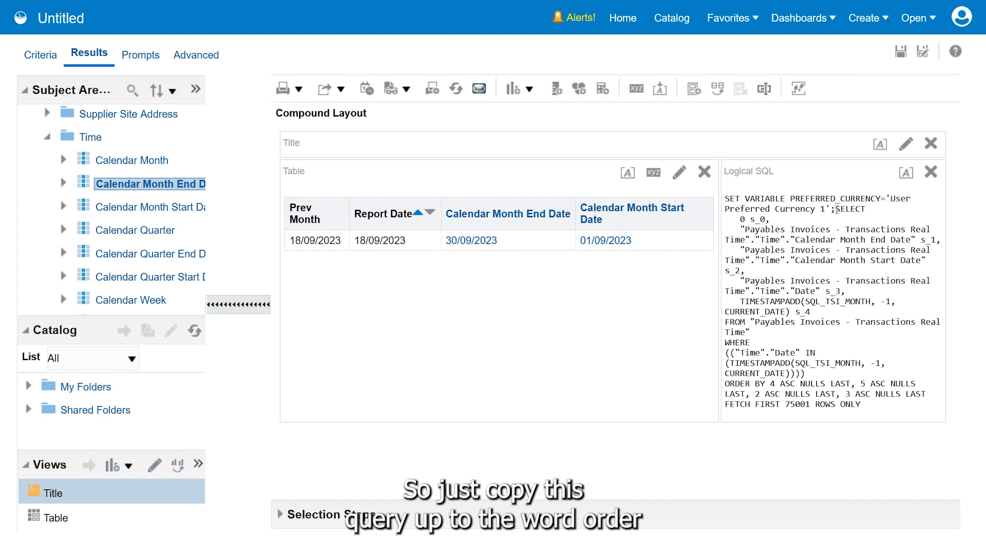
left_click_drag(835, 208, 855, 374)
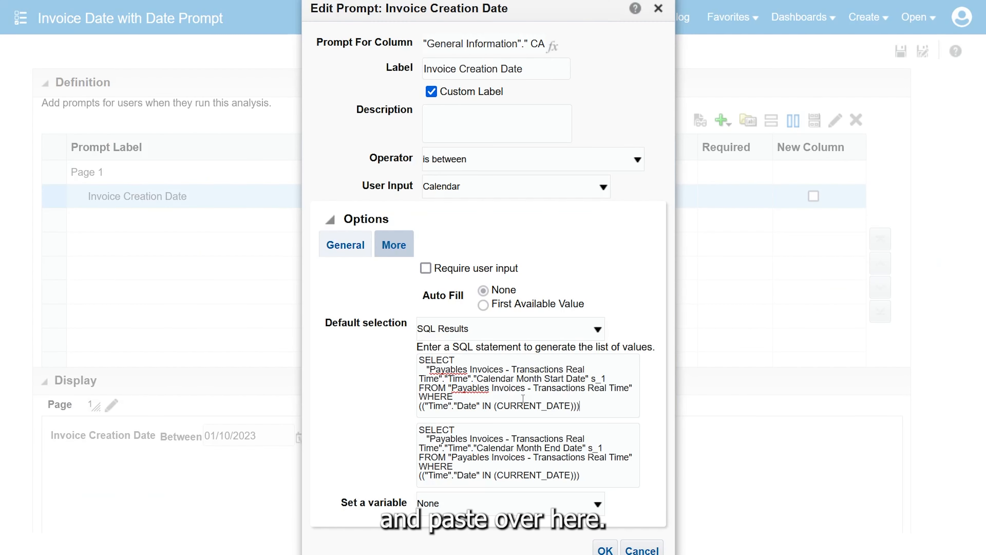
key("ctrl+a")
key("ctrl+v")
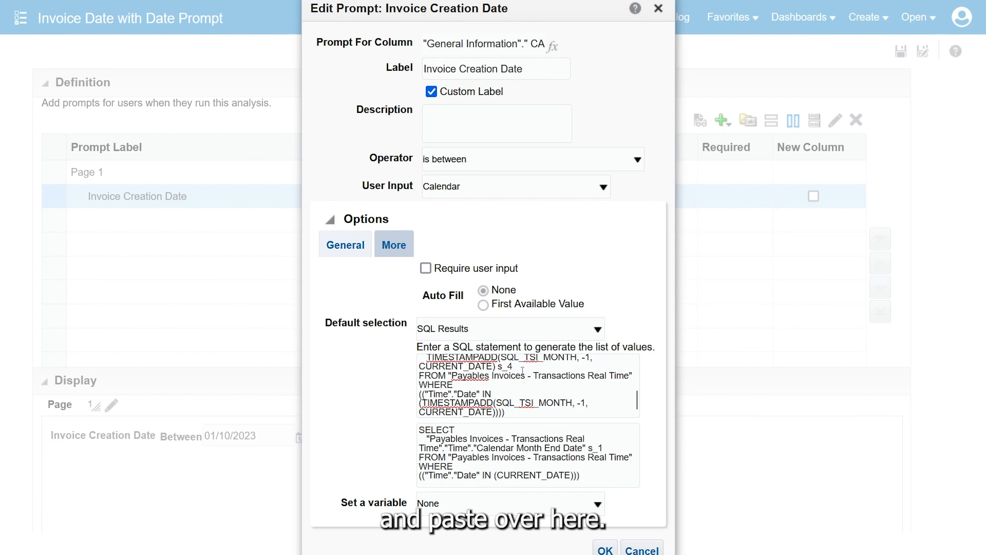
Remove the Calendar Month End Date, Date and TIMESTAMPADD columns from the start-date SQL, leaving only Calendar Month Start Date, and accept the prompt changes
scroll(523, 369, "up", 5)
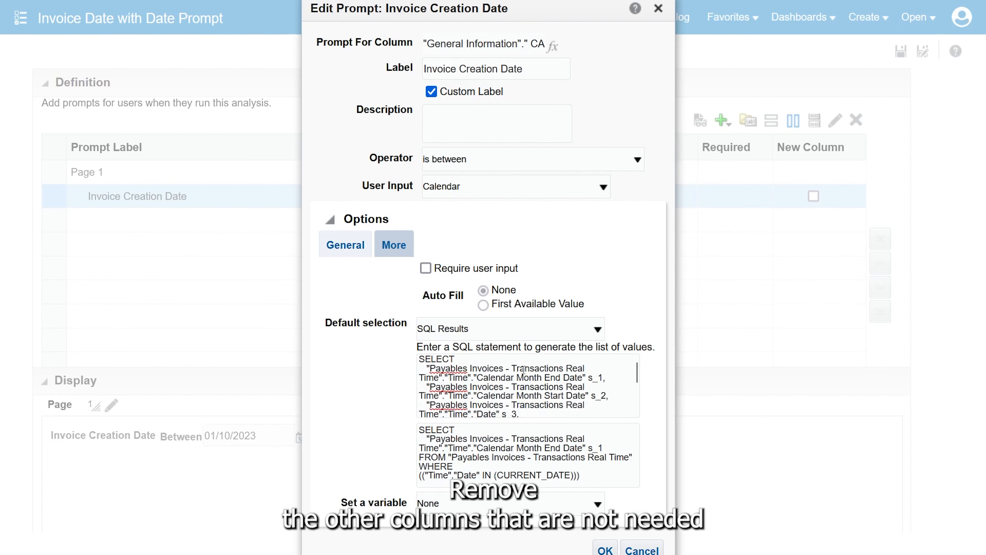
key("shift+Down")
key("shift+Down")
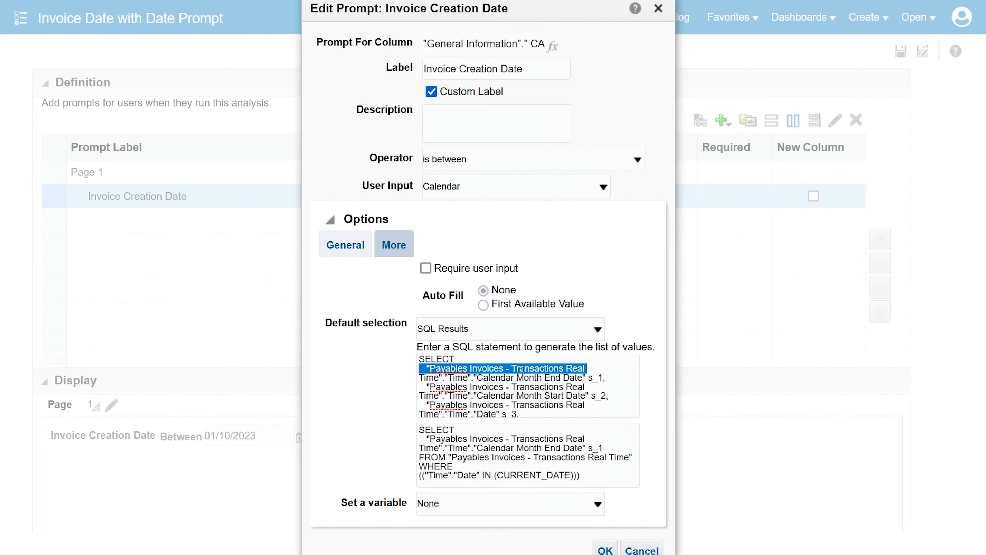
key("BackSpace")
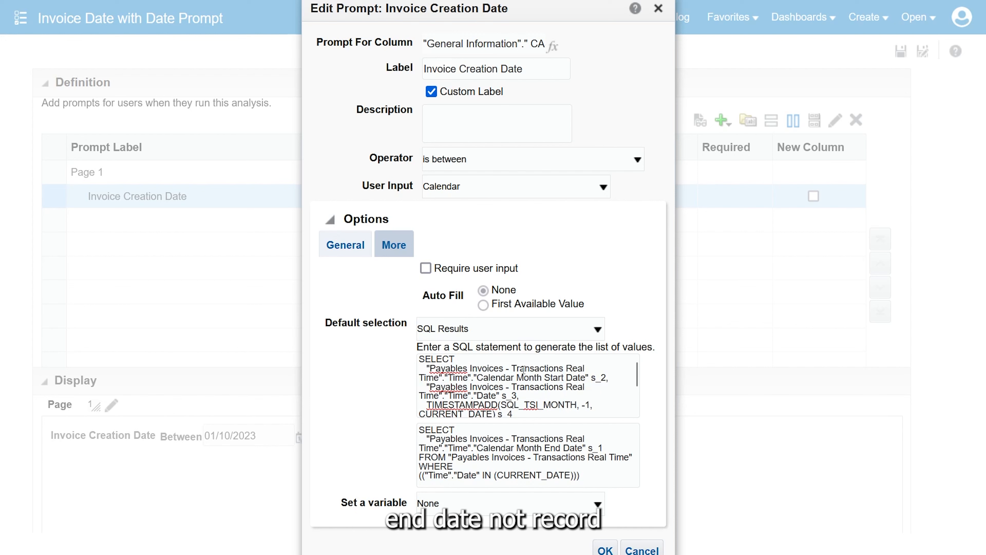
key("shift+Down")
key("shift+Down")
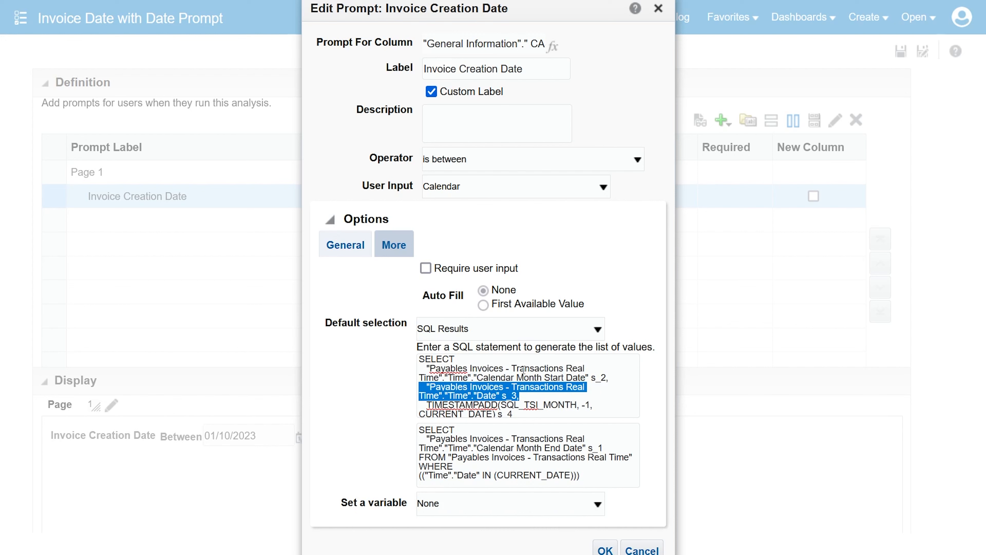
key("shift+Down")
key("shift+Down")
key("BackSpace")
key("BackSpace")
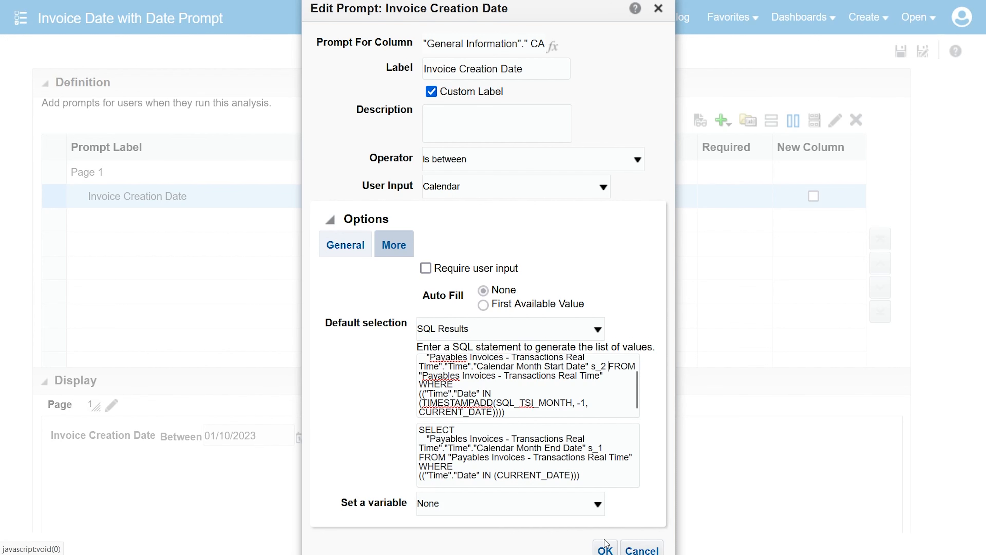
left_click(605, 549)
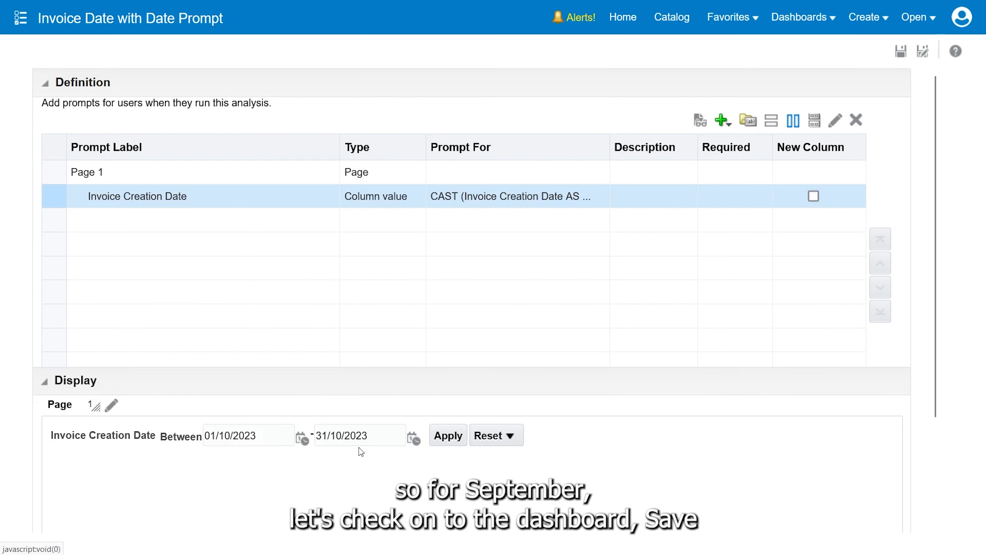
Set the start date in the prompt display to 01/09/2023 and save the analysis
left_click(232, 444)
key("BackSpace")
key("BackSpace")
type("09")
left_click(900, 51)
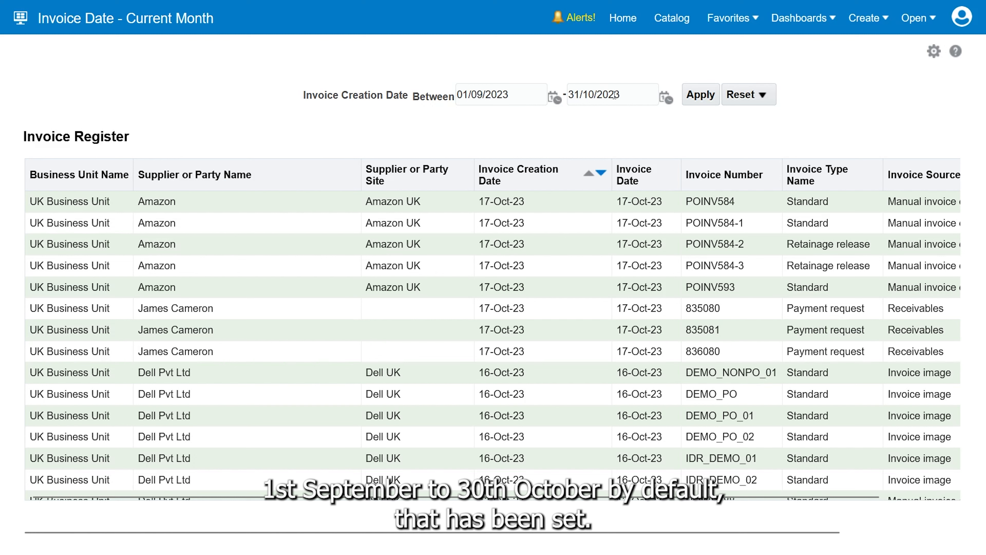
Sort the dashboard's Invoice Register by Invoice Creation Date in ascending order
left_click(588, 175)
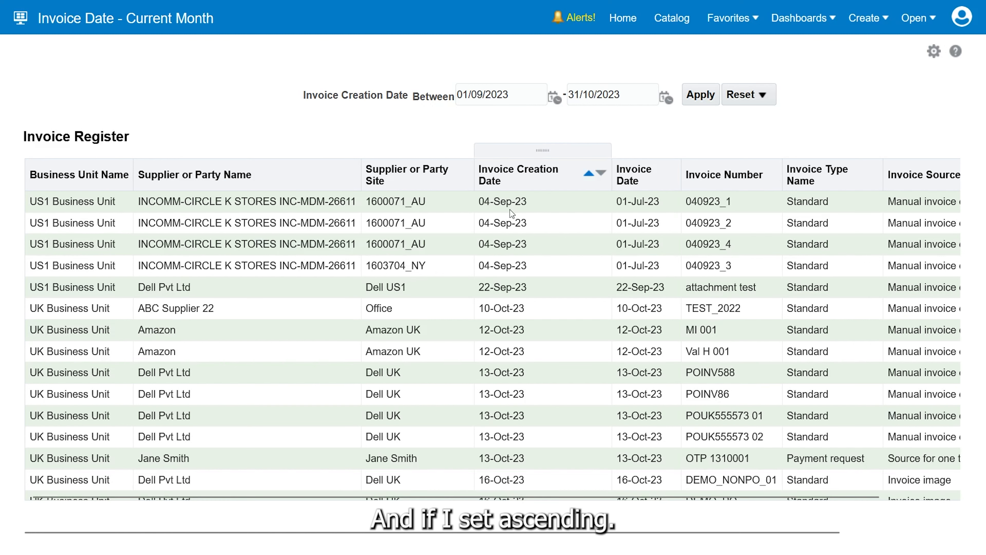